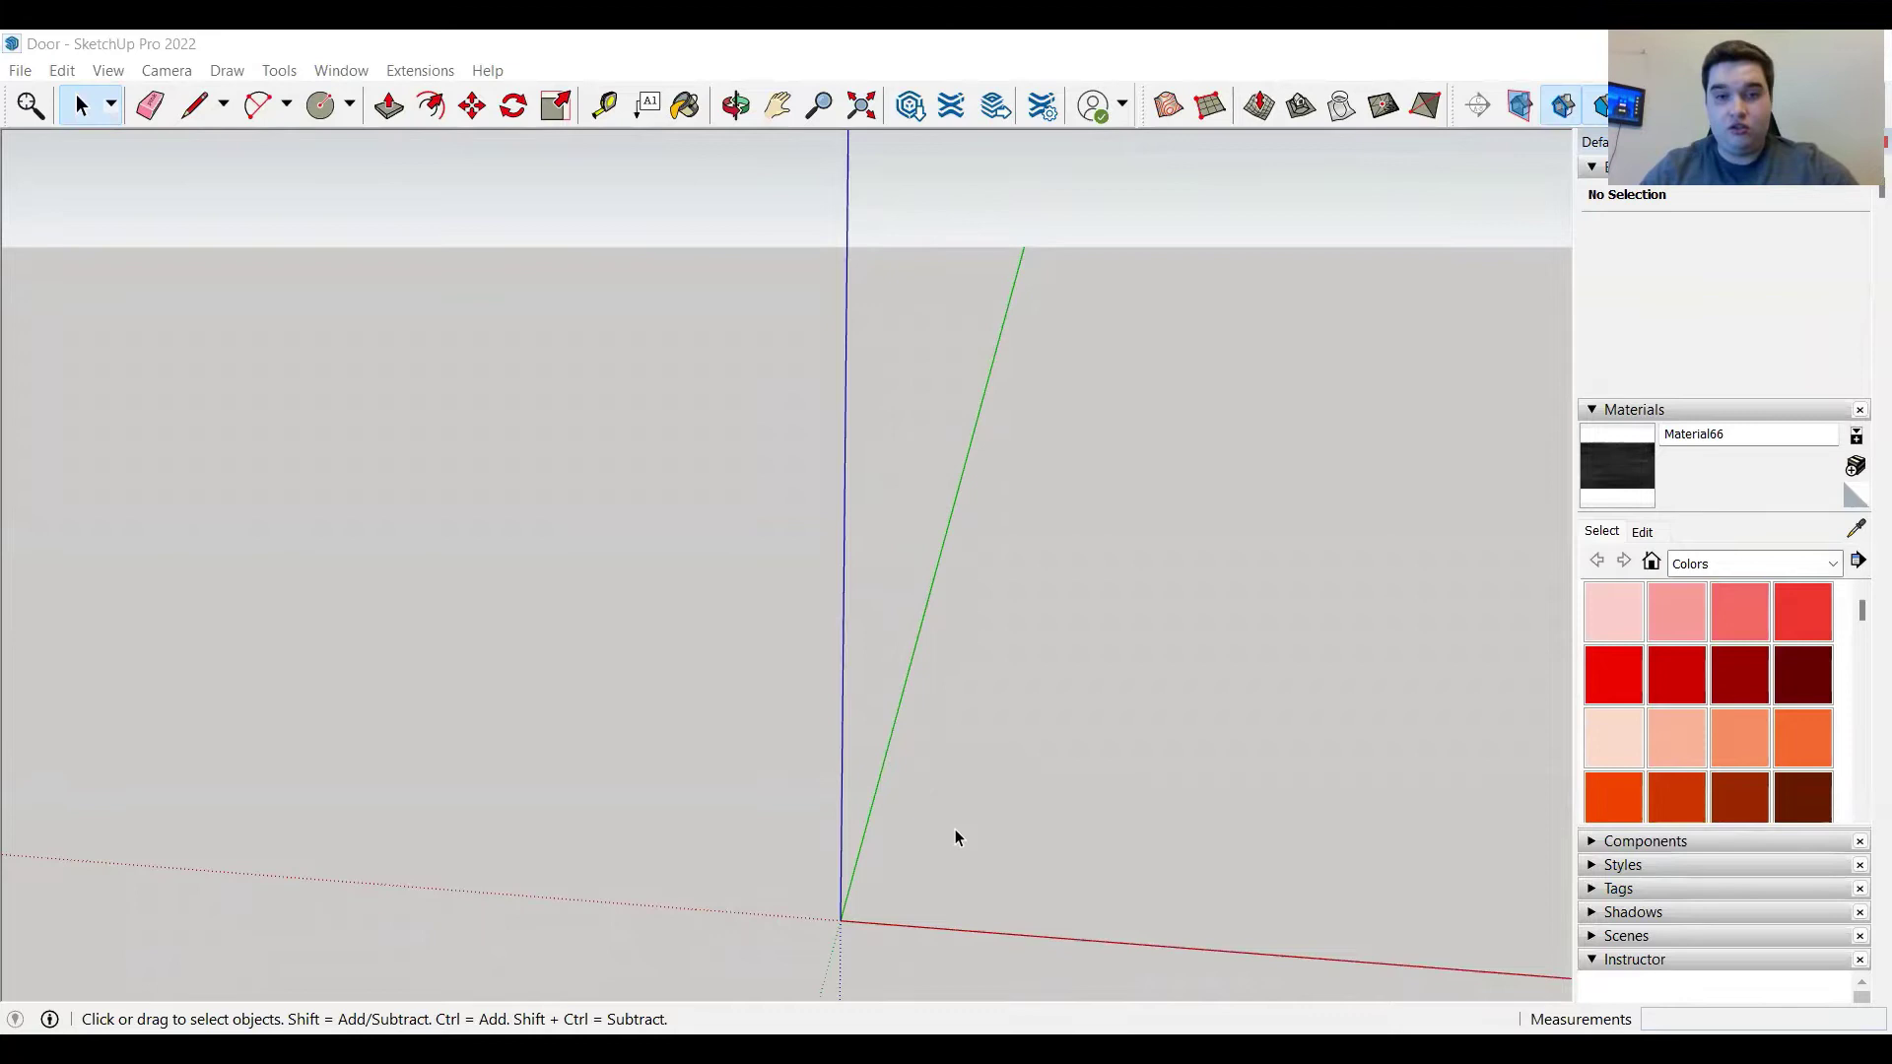
Step: Paste the copied door group with its lower handle-side corner at the origin and clear the selection
{"action": "key", "text": "ctrl+v"}
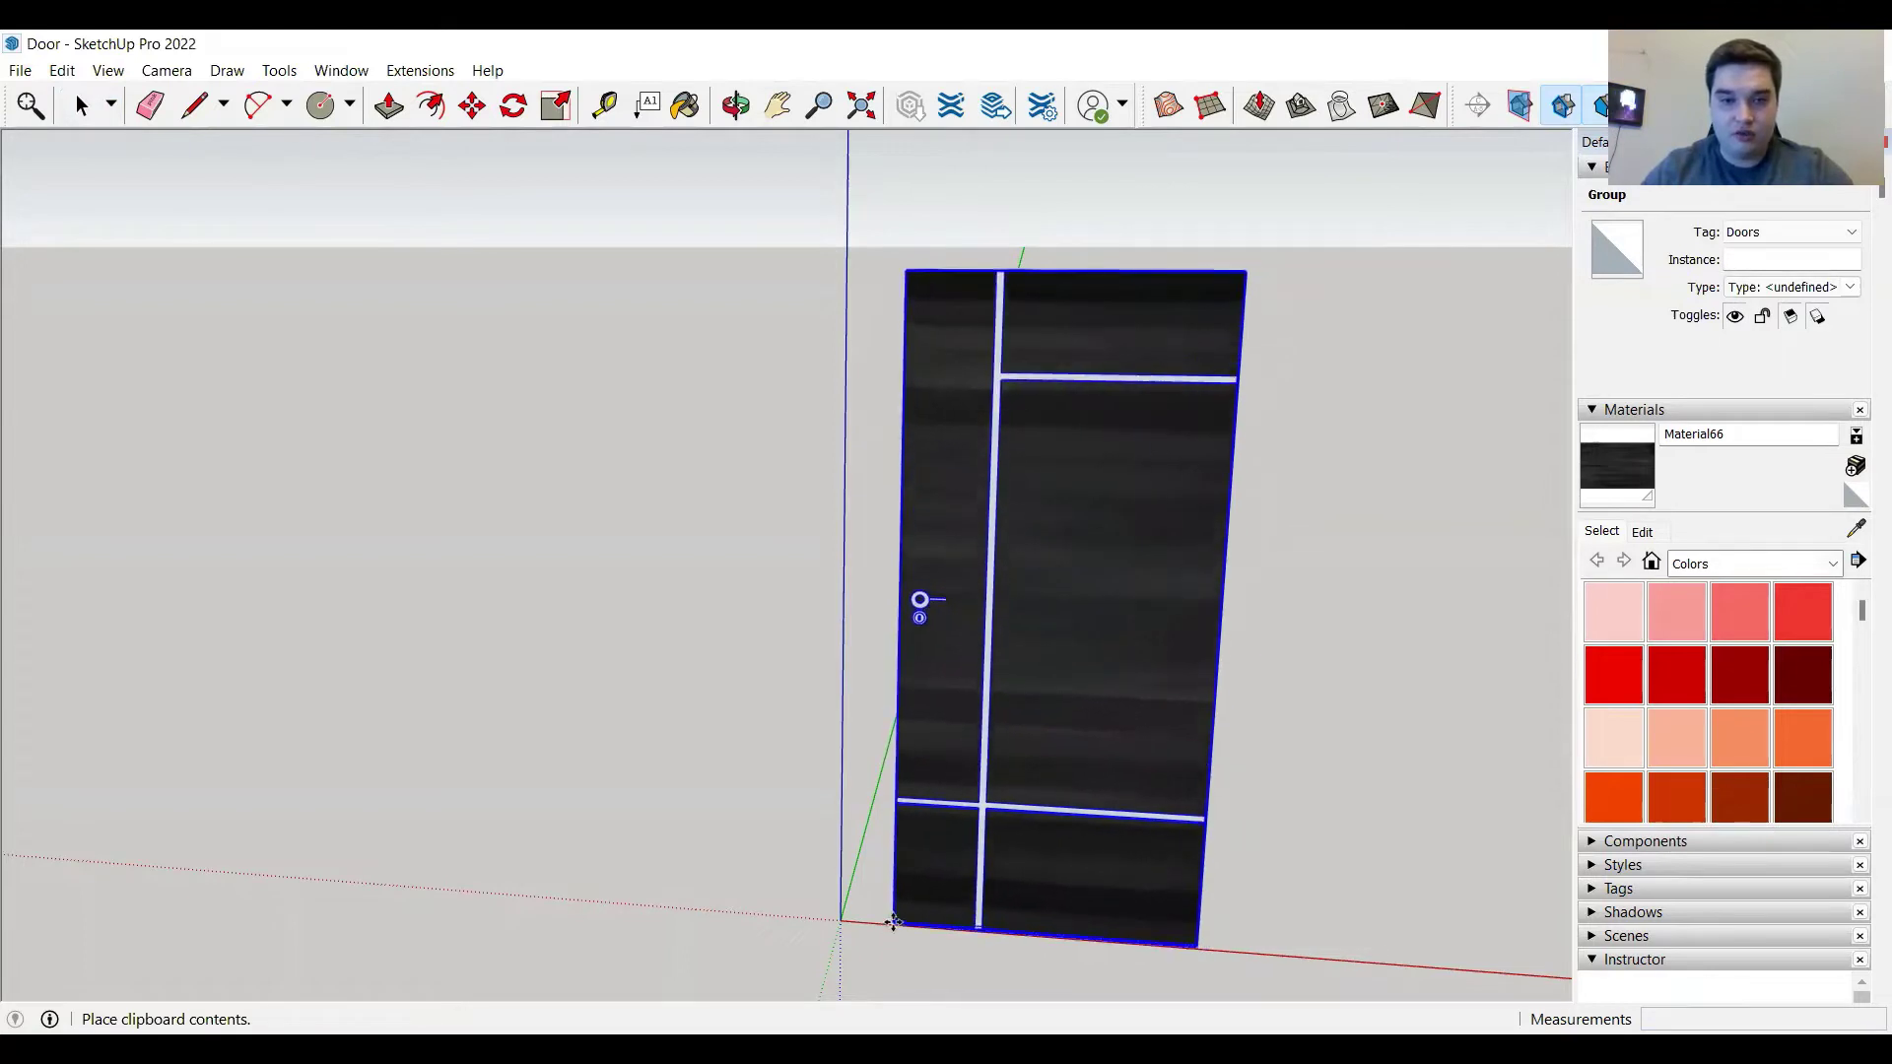
{"action": "left_click", "coordinate": [841, 919]}
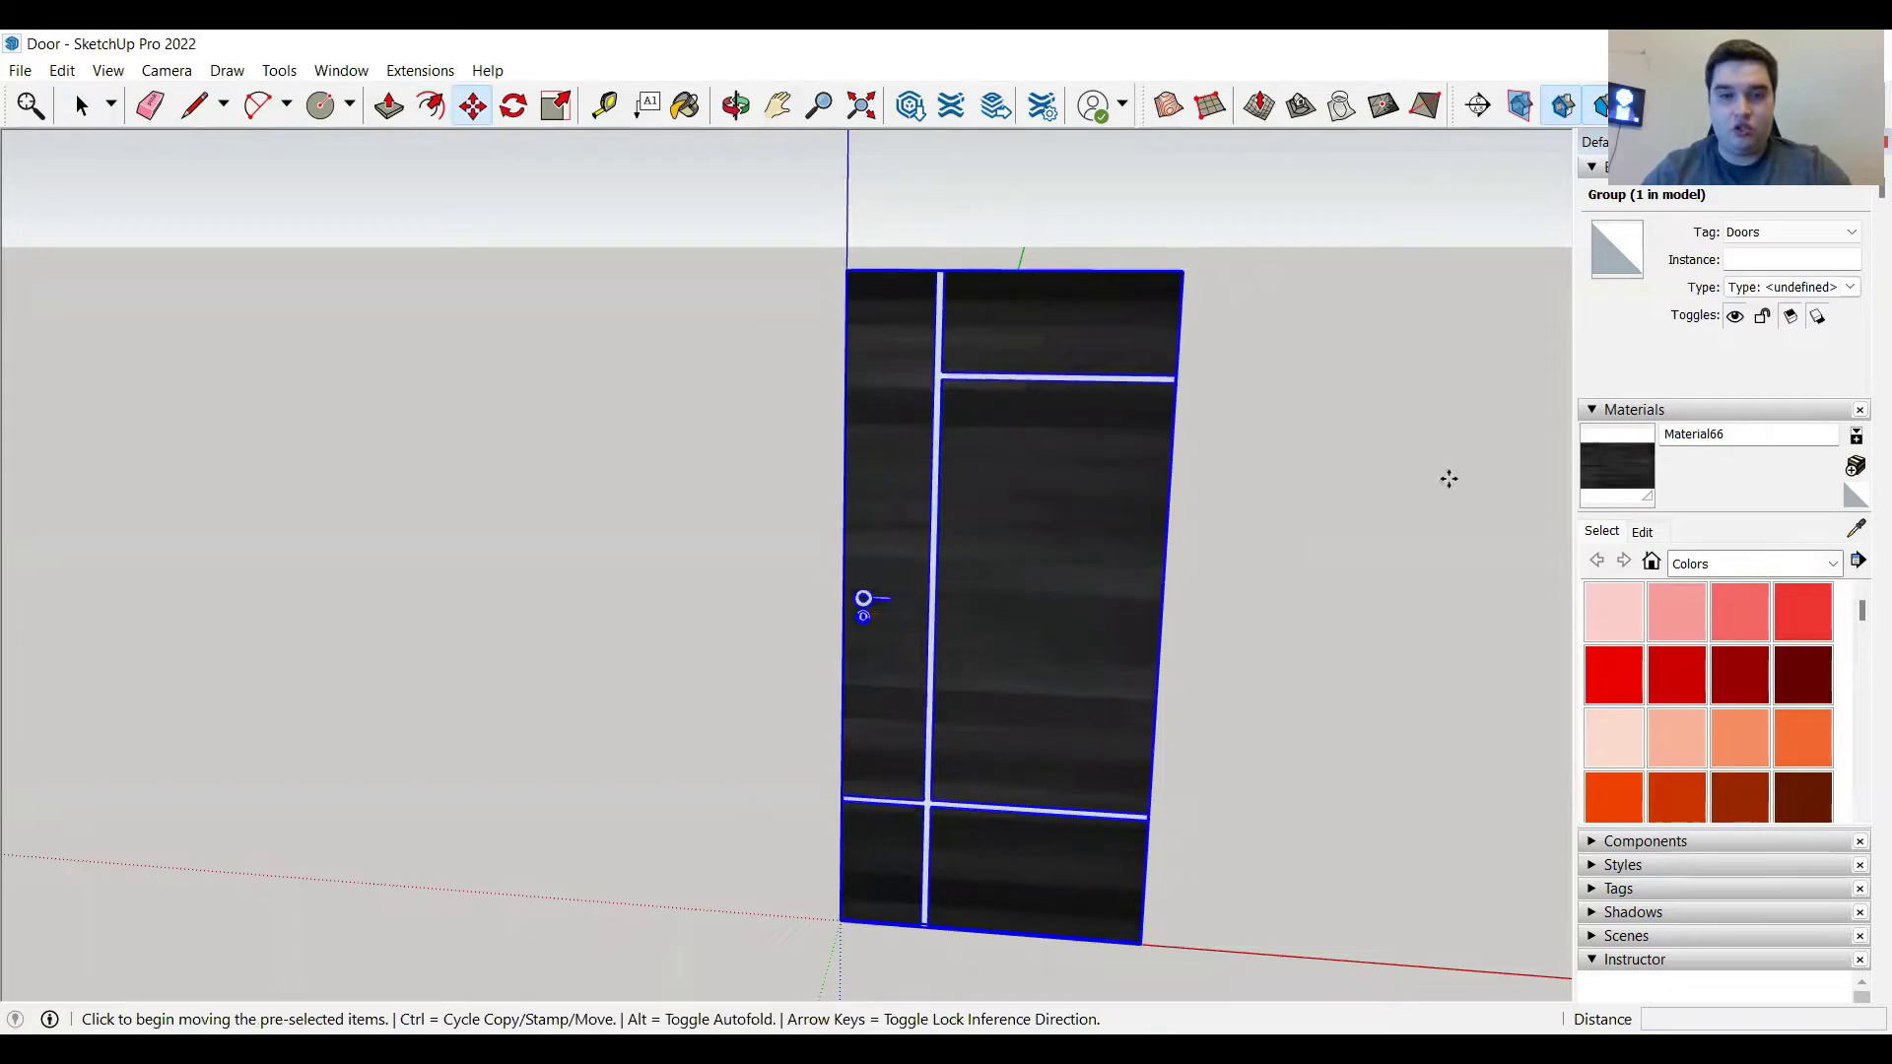
{"action": "right_click", "coordinate": [1383, 524]}
{"action": "left_click", "coordinate": [1293, 591]}
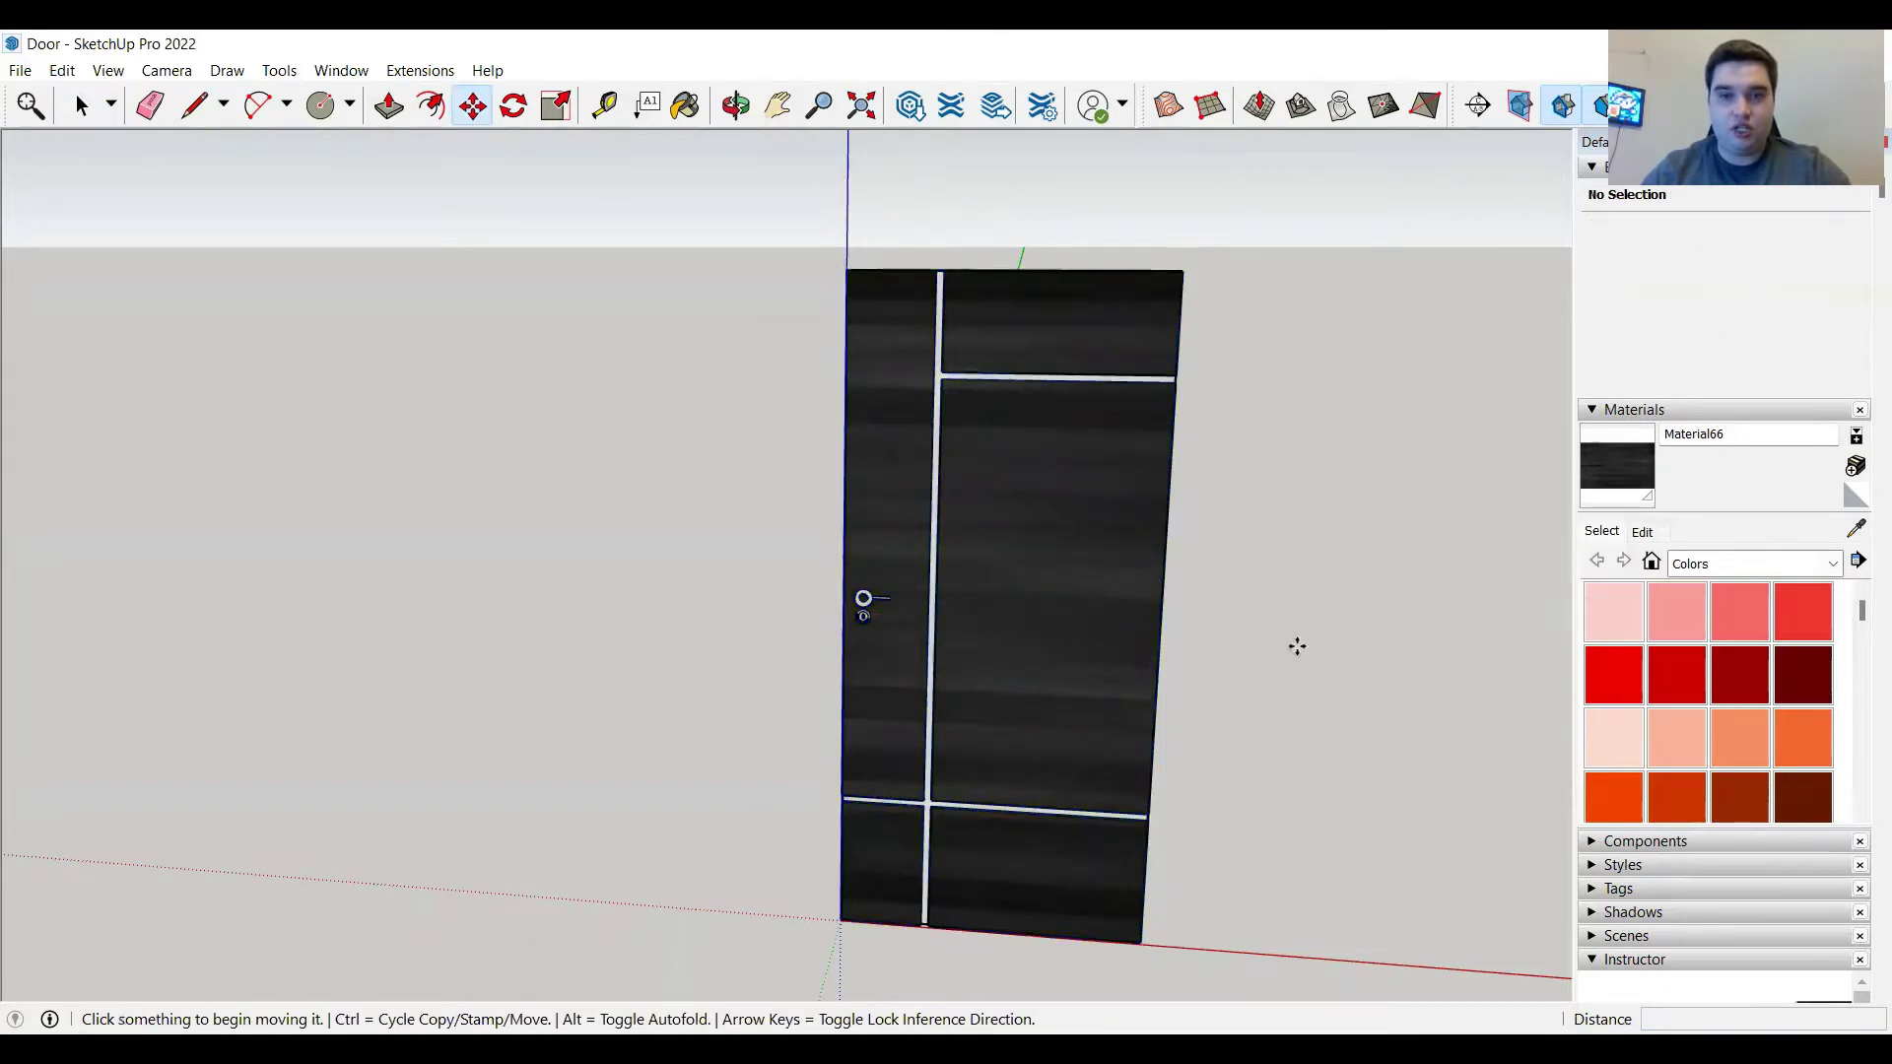
Step: Move the door group so its rear bottom corner on the side opposite the handle lies on the origin
{"action": "mouse_move", "coordinate": [1336, 599]}
{"action": "middle_mouse_down"}
{"action": "mouse_move", "coordinate": [726, 697]}
{"action": "mouse_move", "coordinate": [460, 634]}
{"action": "mouse_move", "coordinate": [405, 641]}
{"action": "mouse_move", "coordinate": [310, 728]}
{"action": "mouse_move", "coordinate": [414, 772]}
{"action": "mouse_move", "coordinate": [629, 790]}
{"action": "mouse_move", "coordinate": [1015, 780]}
{"action": "mouse_move", "coordinate": [553, 604]}
{"action": "mouse_move", "coordinate": [440, 604]}
{"action": "mouse_move", "coordinate": [1110, 849]}
{"action": "mouse_move", "coordinate": [1061, 811]}
{"action": "mouse_move", "coordinate": [772, 735]}
{"action": "mouse_move", "coordinate": [281, 657]}
{"action": "mouse_move", "coordinate": [443, 709]}
{"action": "middle_mouse_up"}
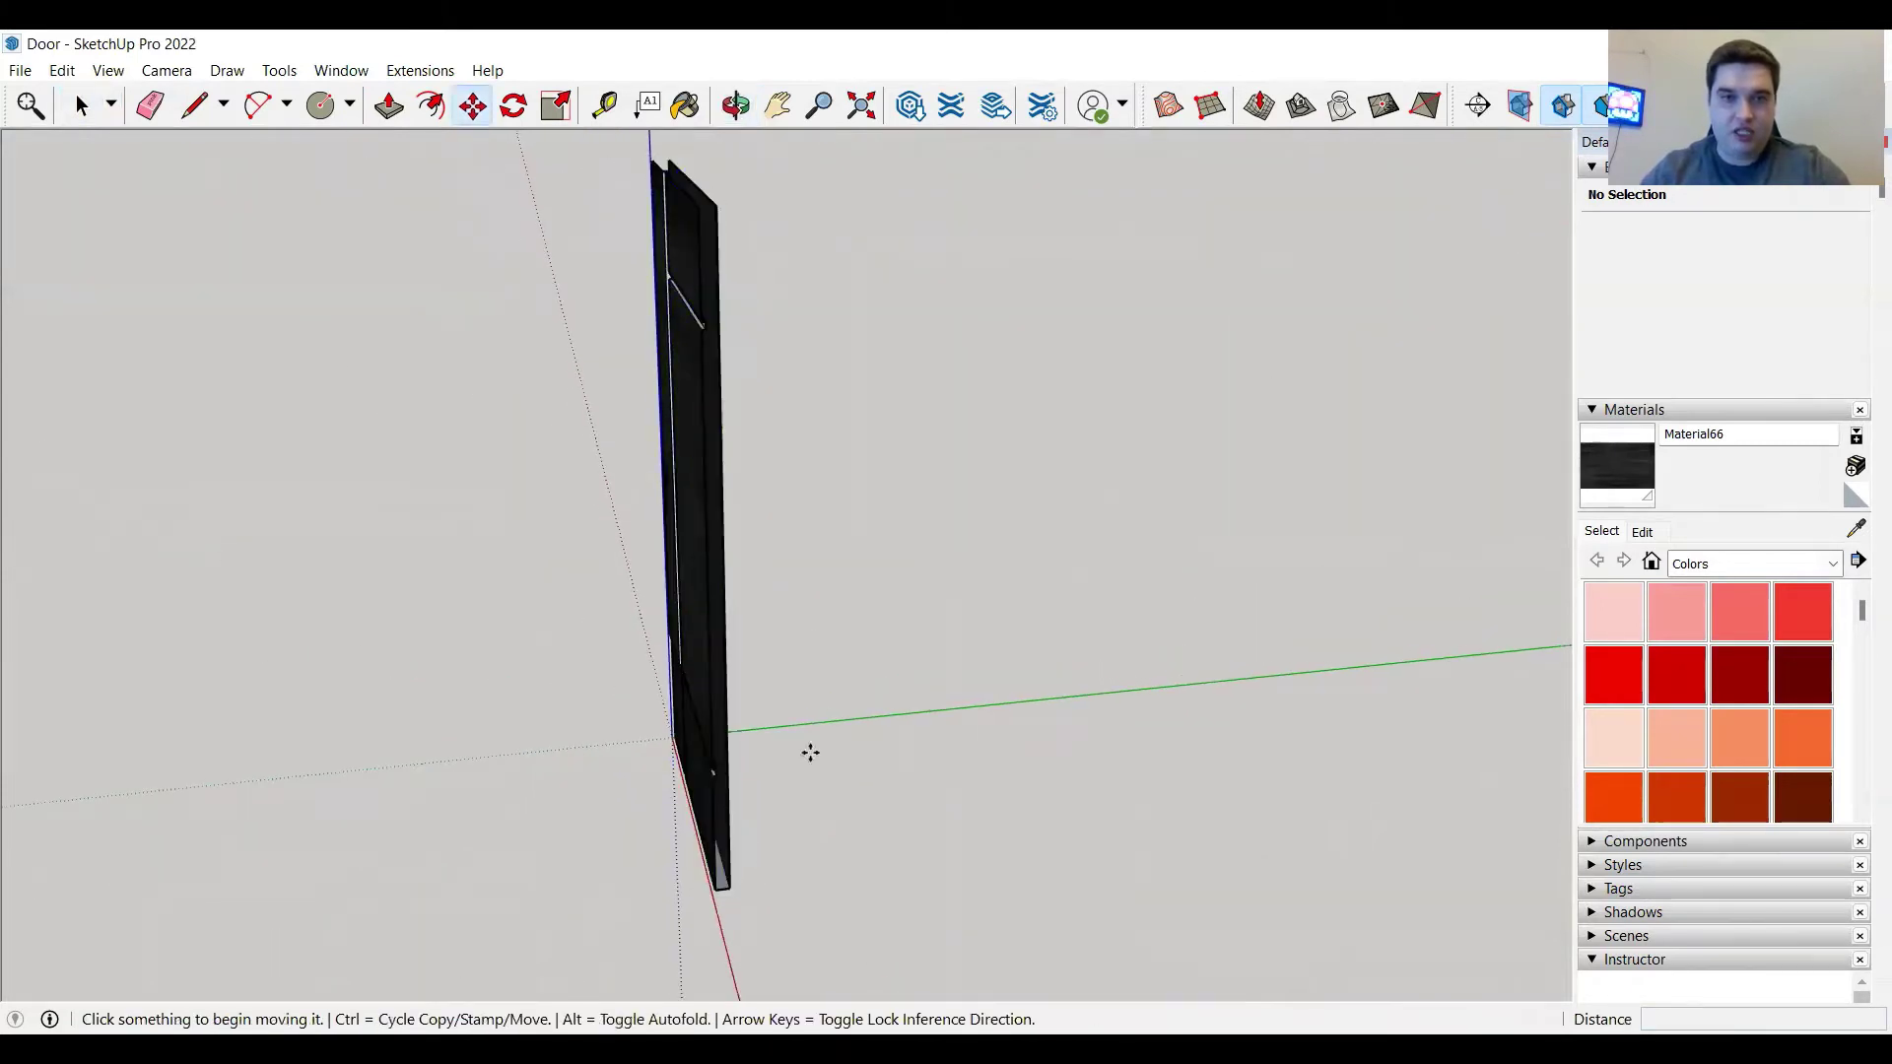
{"action": "middle_click_drag", "start_coordinate": [912, 314], "coordinate": [822, 335]}
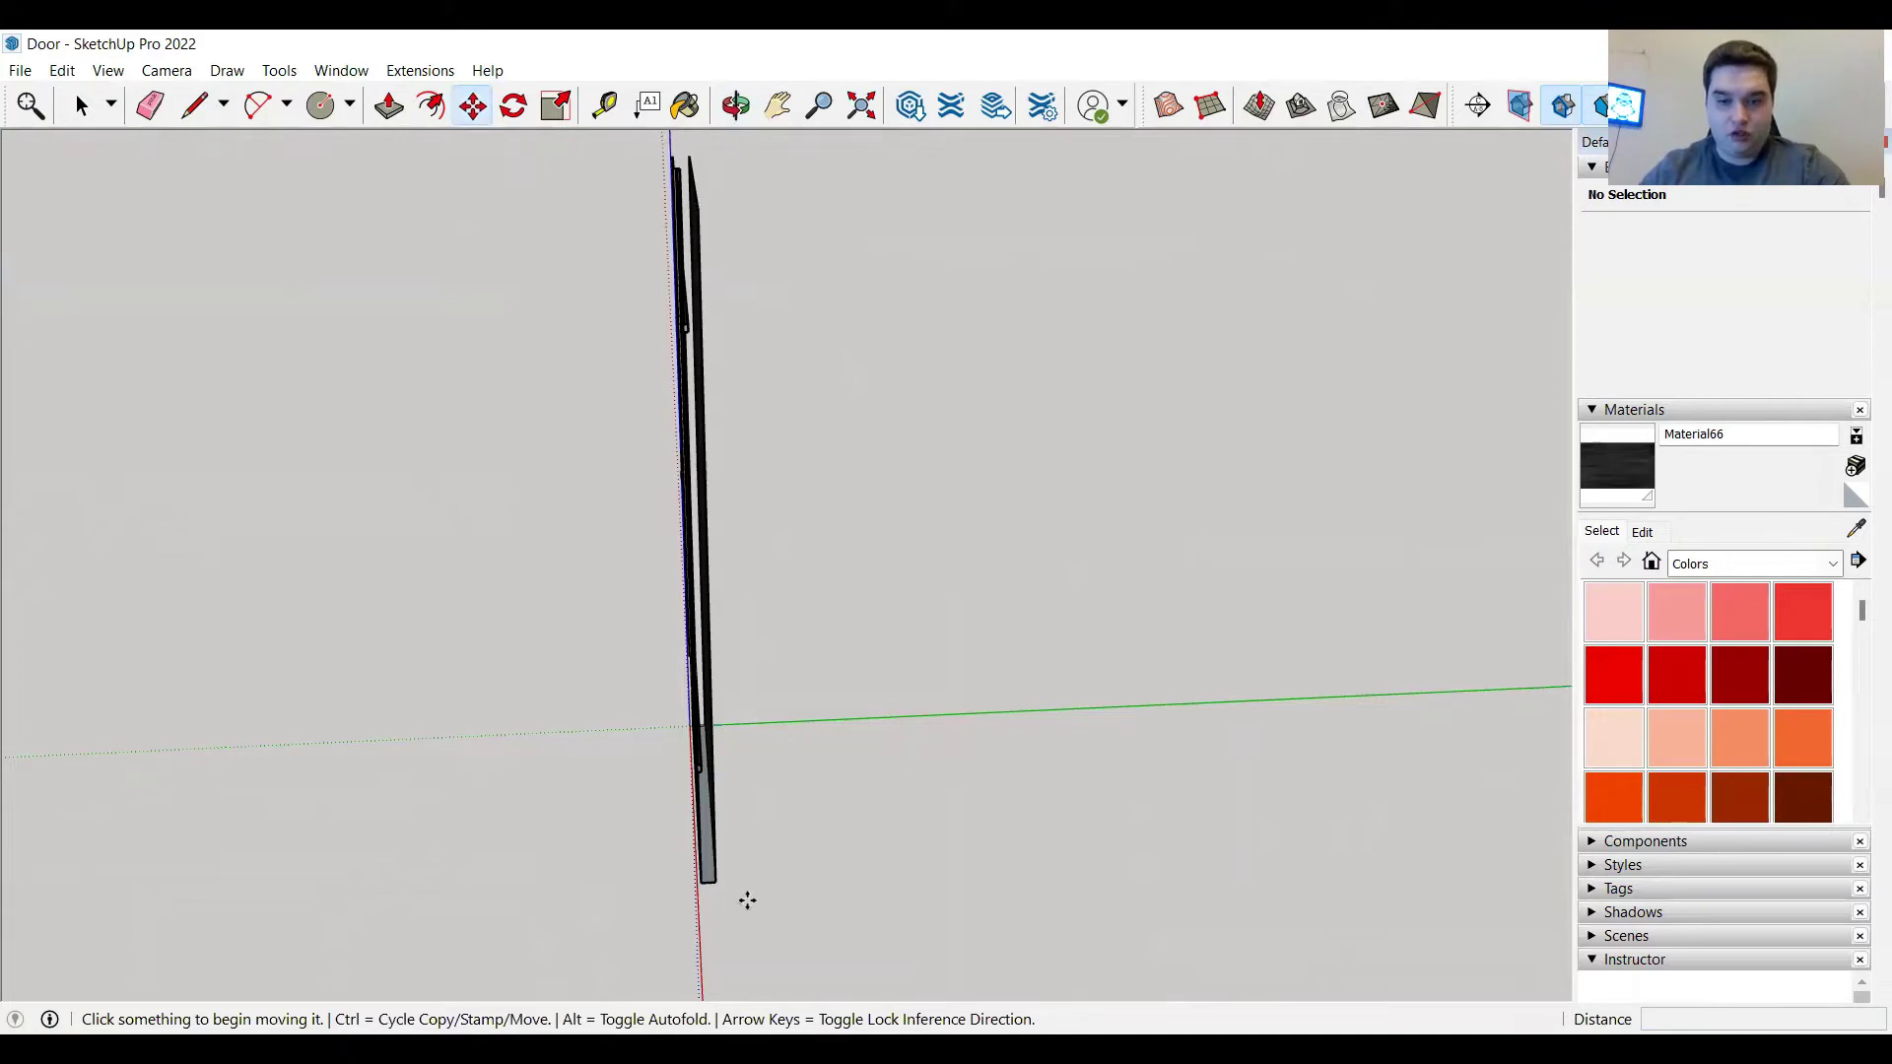
{"action": "left_click", "coordinate": [714, 880]}
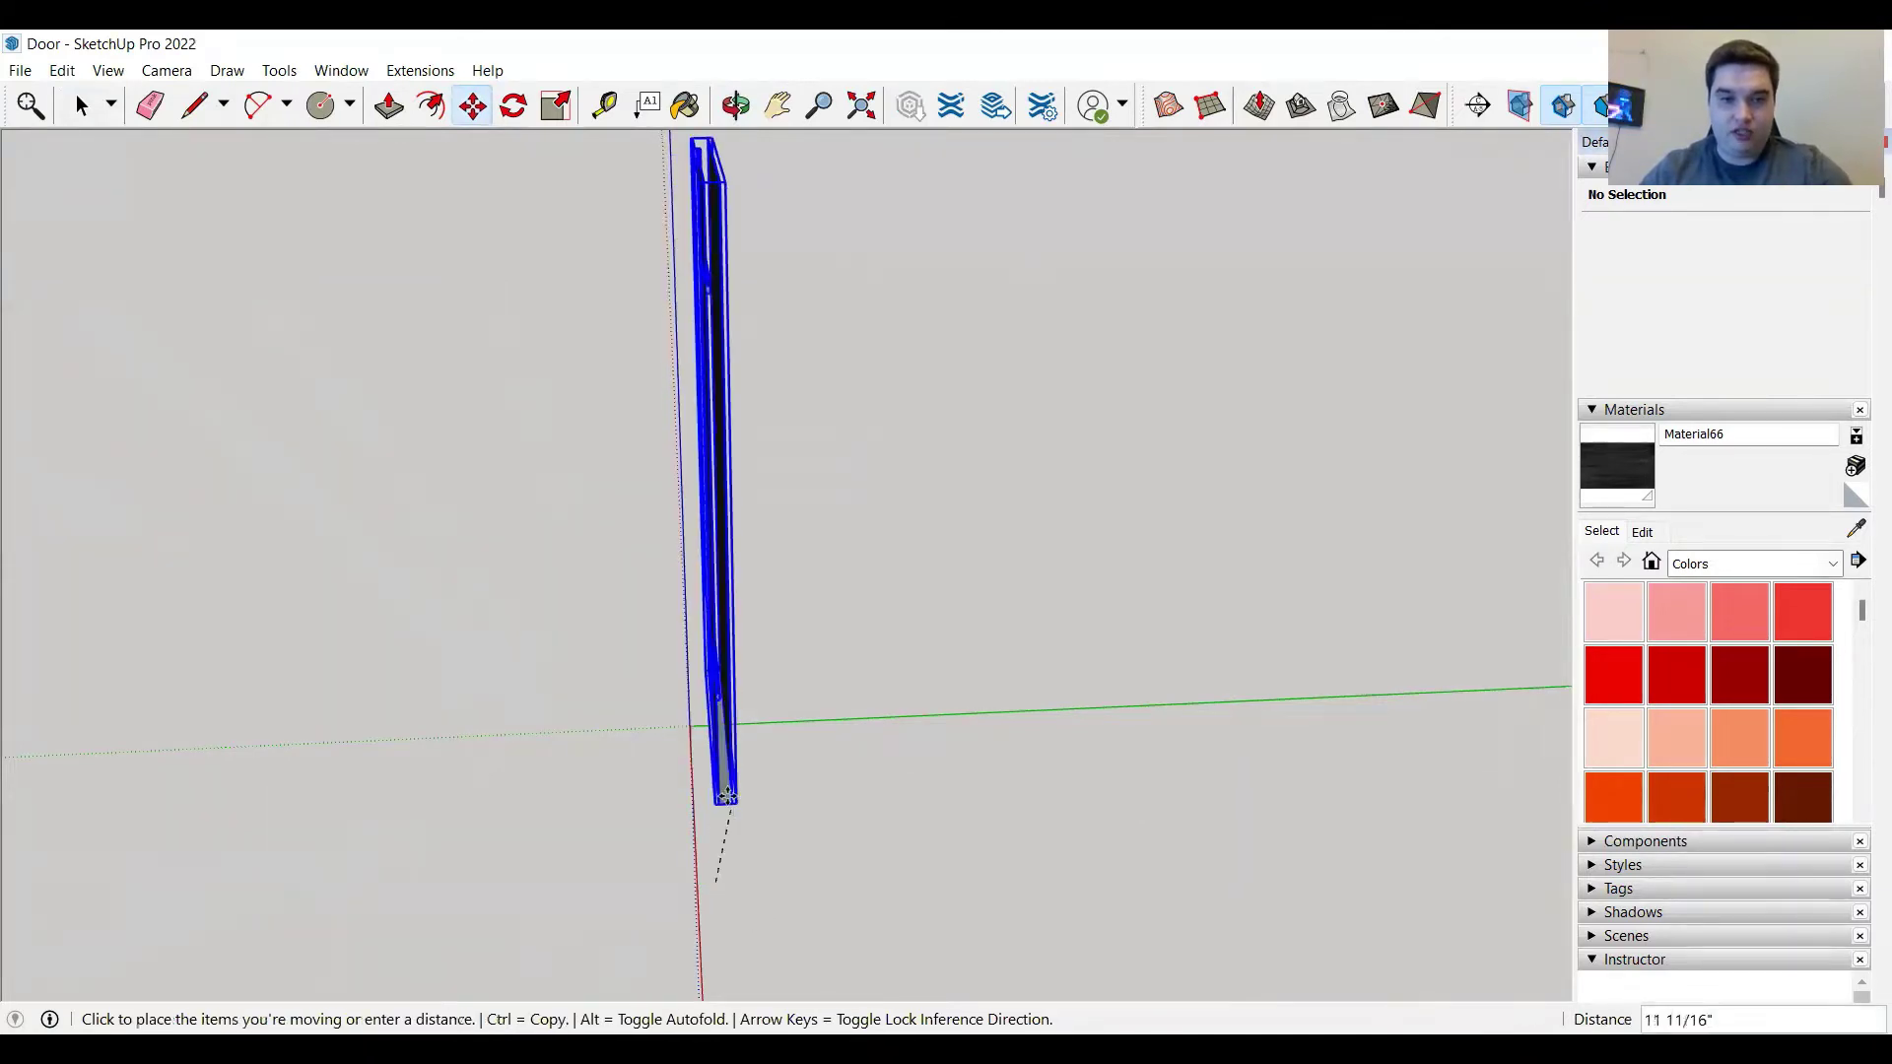
{"action": "left_click", "coordinate": [690, 727]}
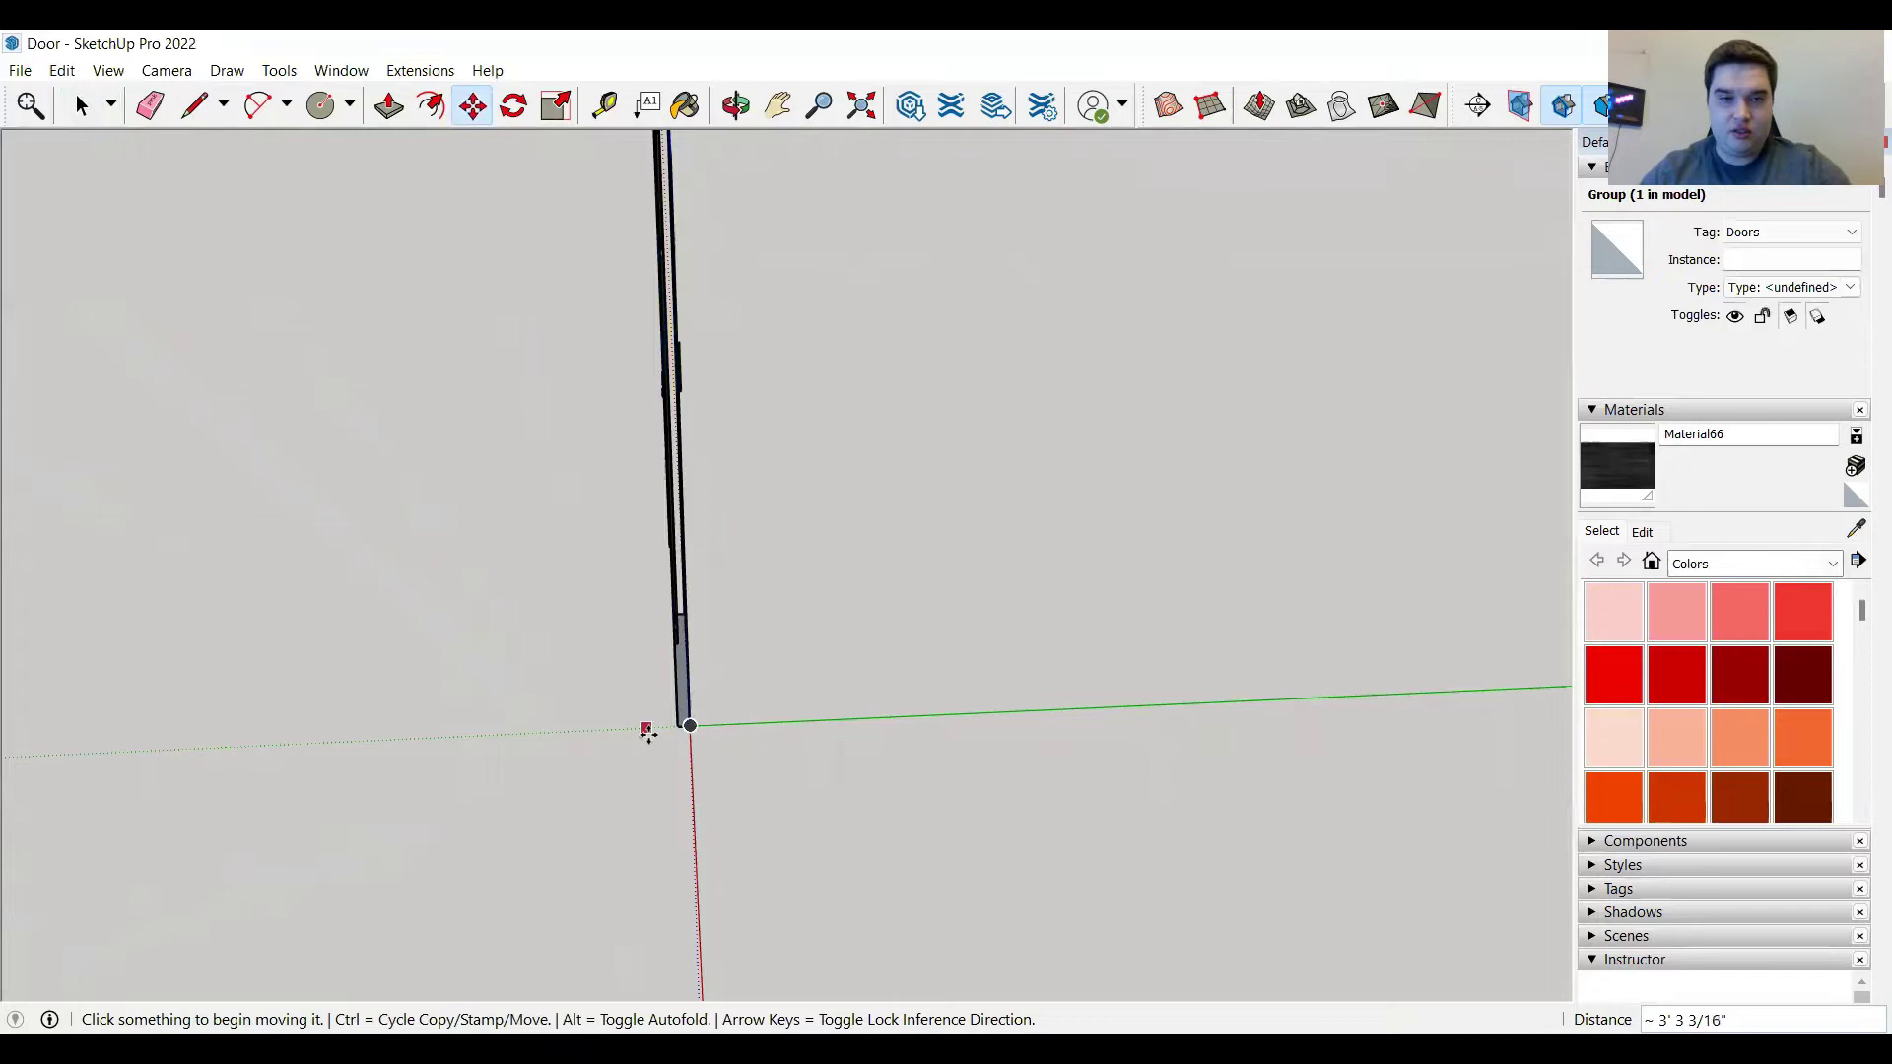
{"action": "middle_click_drag", "start_coordinate": [730, 759], "coordinate": [1271, 764]}
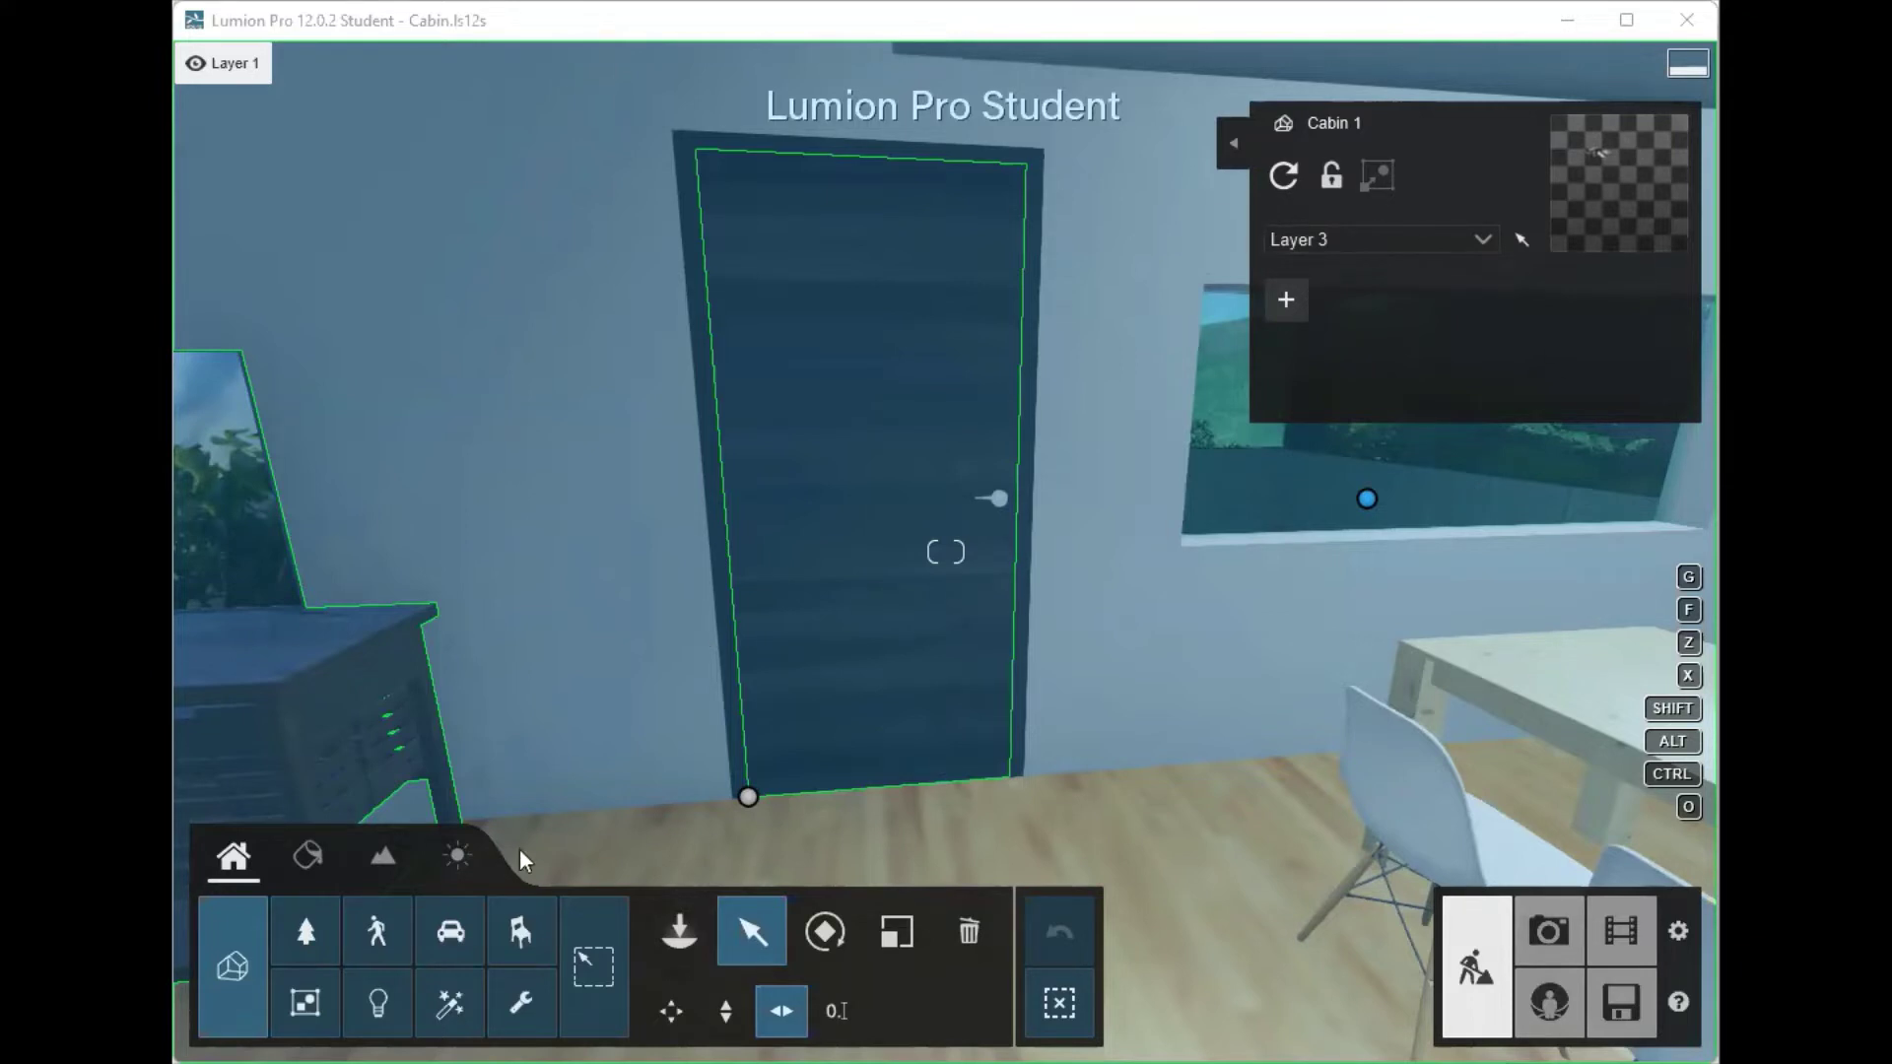
Step: Switch to Lumion and select the imported door model in the cabin's wall opening
{"action": "left_click", "coordinate": [680, 931]}
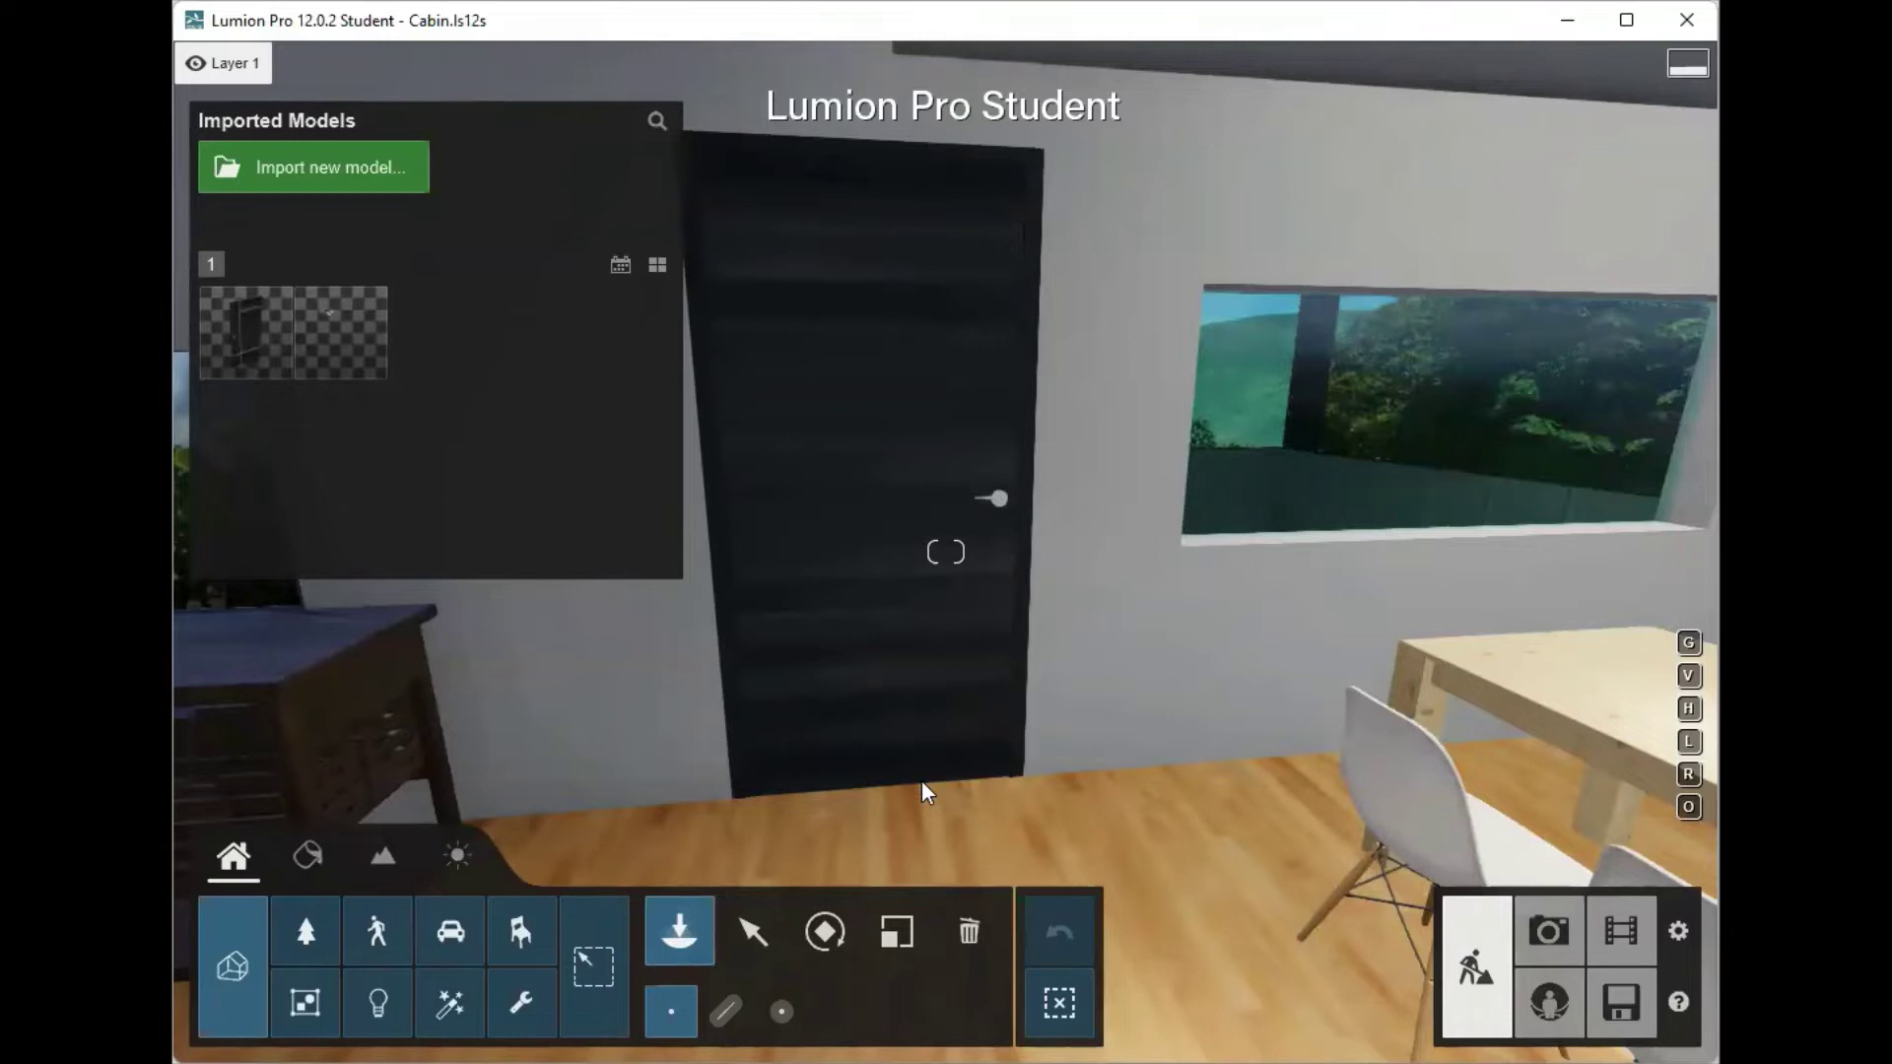
{"action": "right_click_drag", "start_coordinate": [1041, 808], "coordinate": [898, 767]}
{"action": "key", "text": "d"}
{"action": "key", "text": "a"}
{"action": "key", "text": "w"}
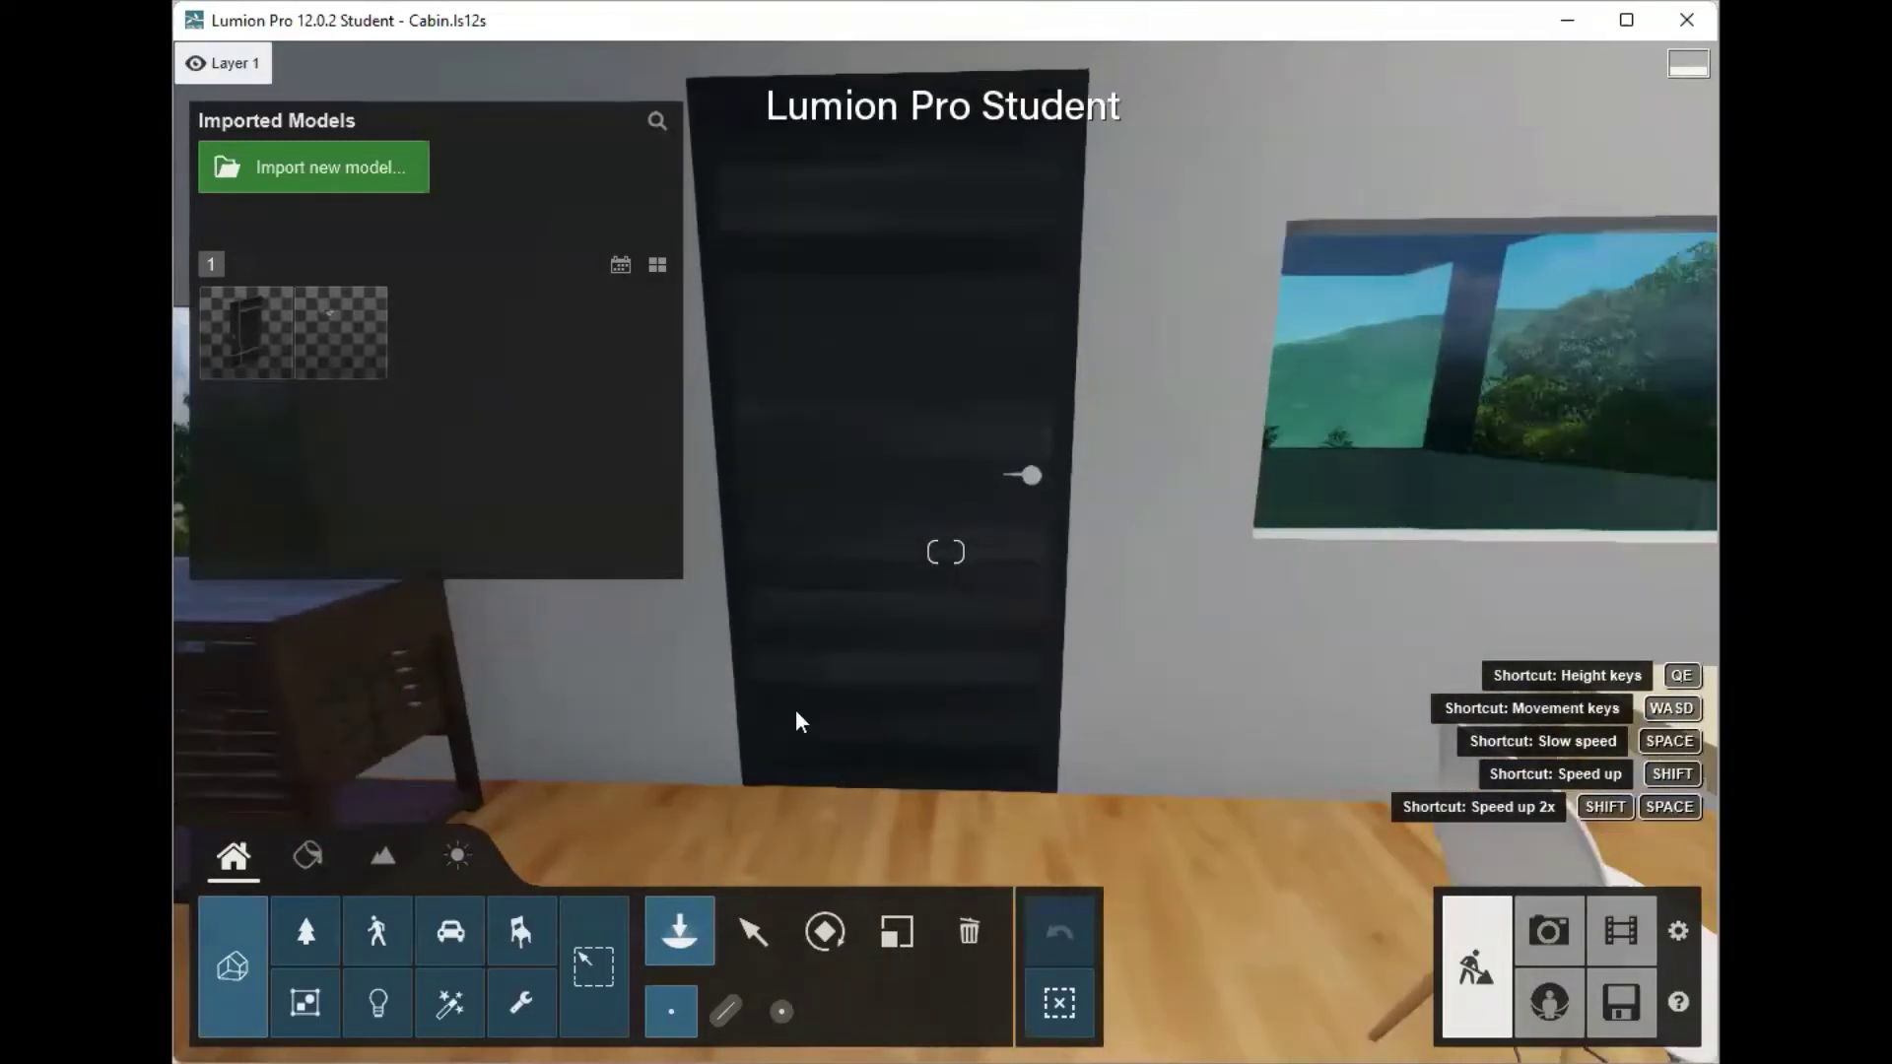
{"action": "left_click", "coordinate": [753, 930]}
{"action": "left_click", "coordinate": [836, 718]}
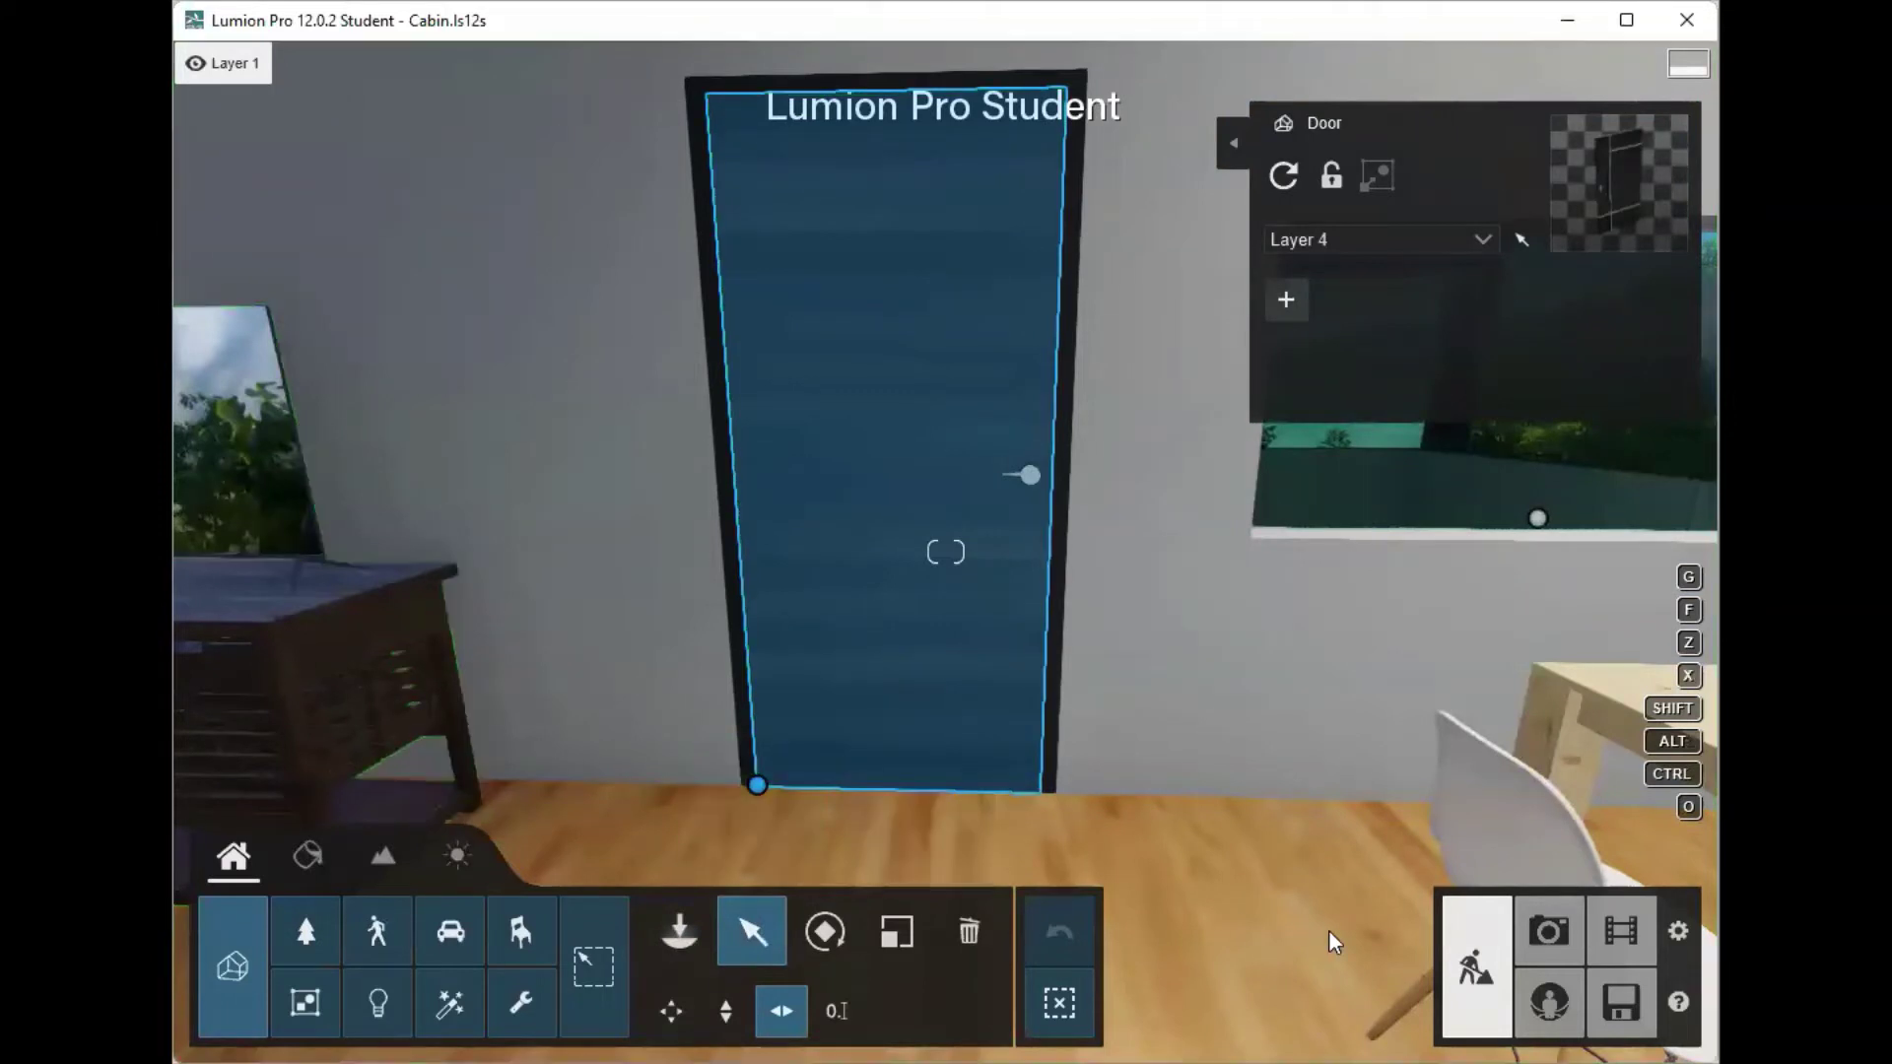
Step: Start a second movie clip with a first camera keyframe facing the door from the porch at 1.60 m eye height
{"action": "left_click", "coordinate": [1620, 931]}
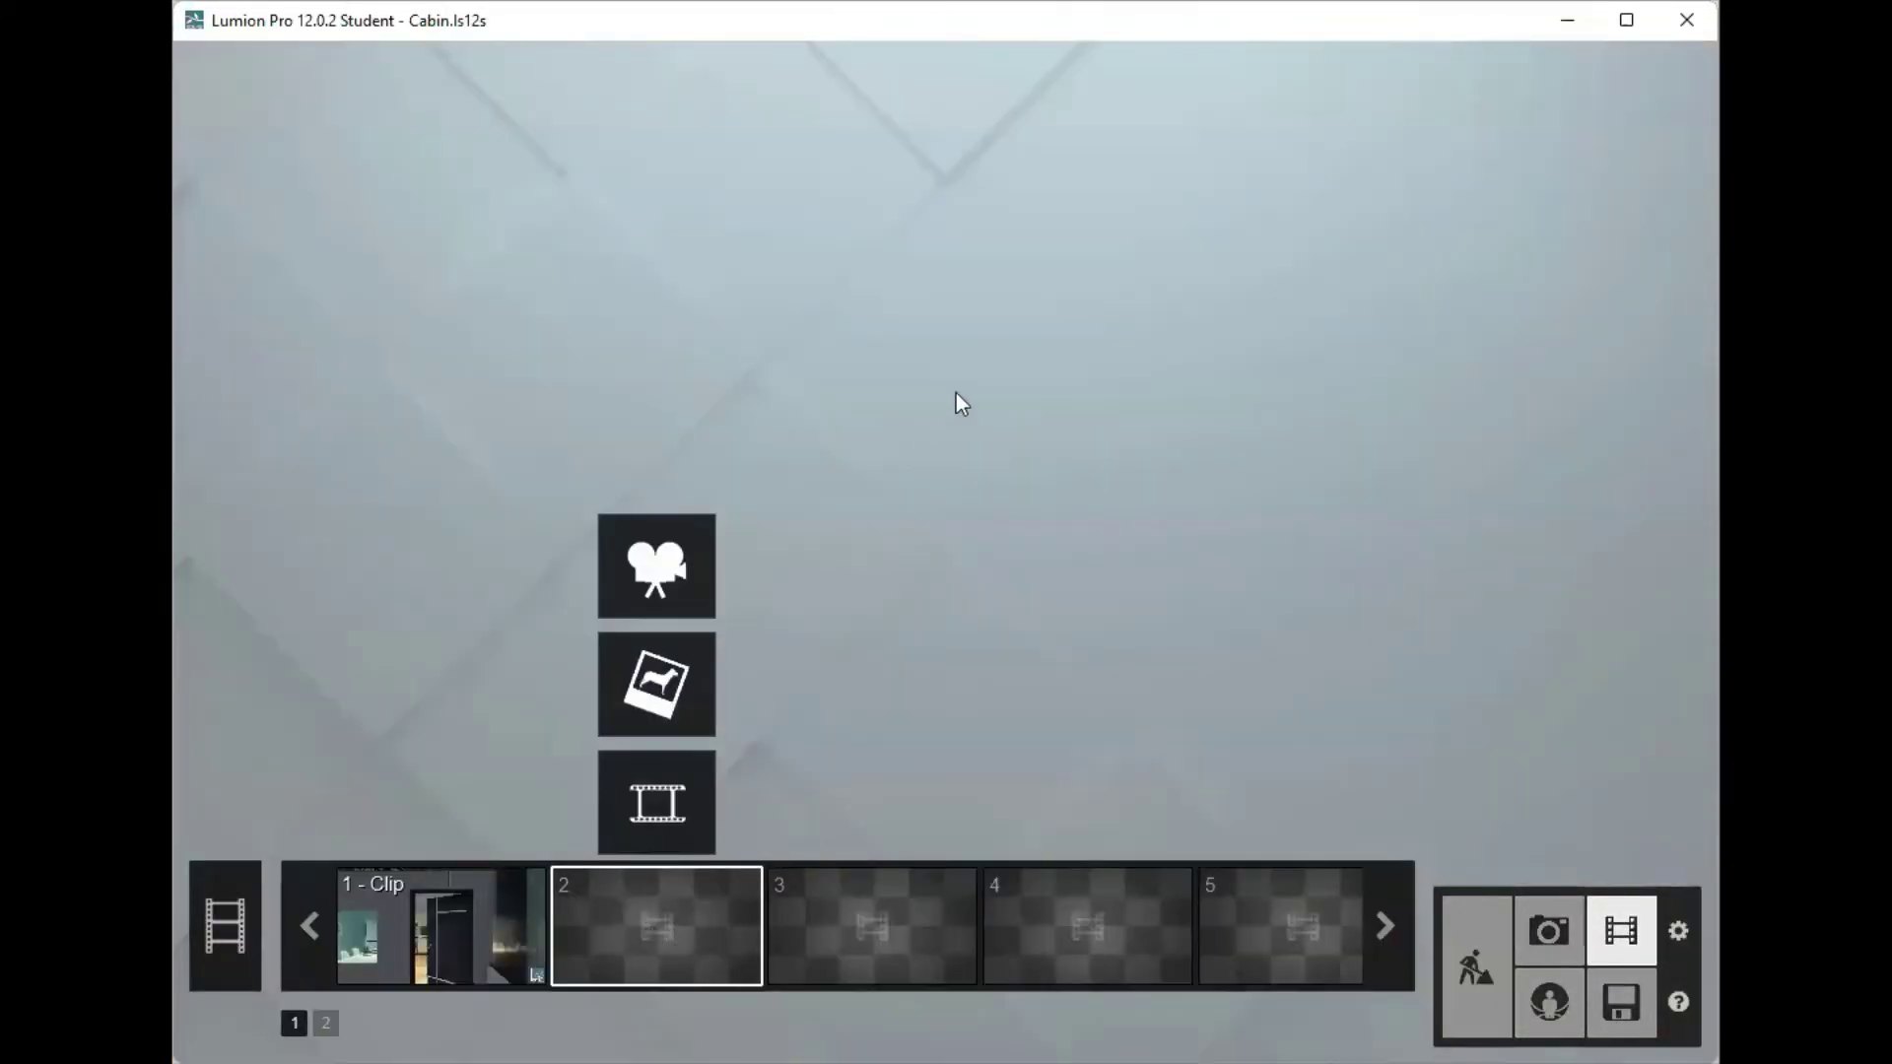
{"action": "left_click", "coordinate": [706, 583]}
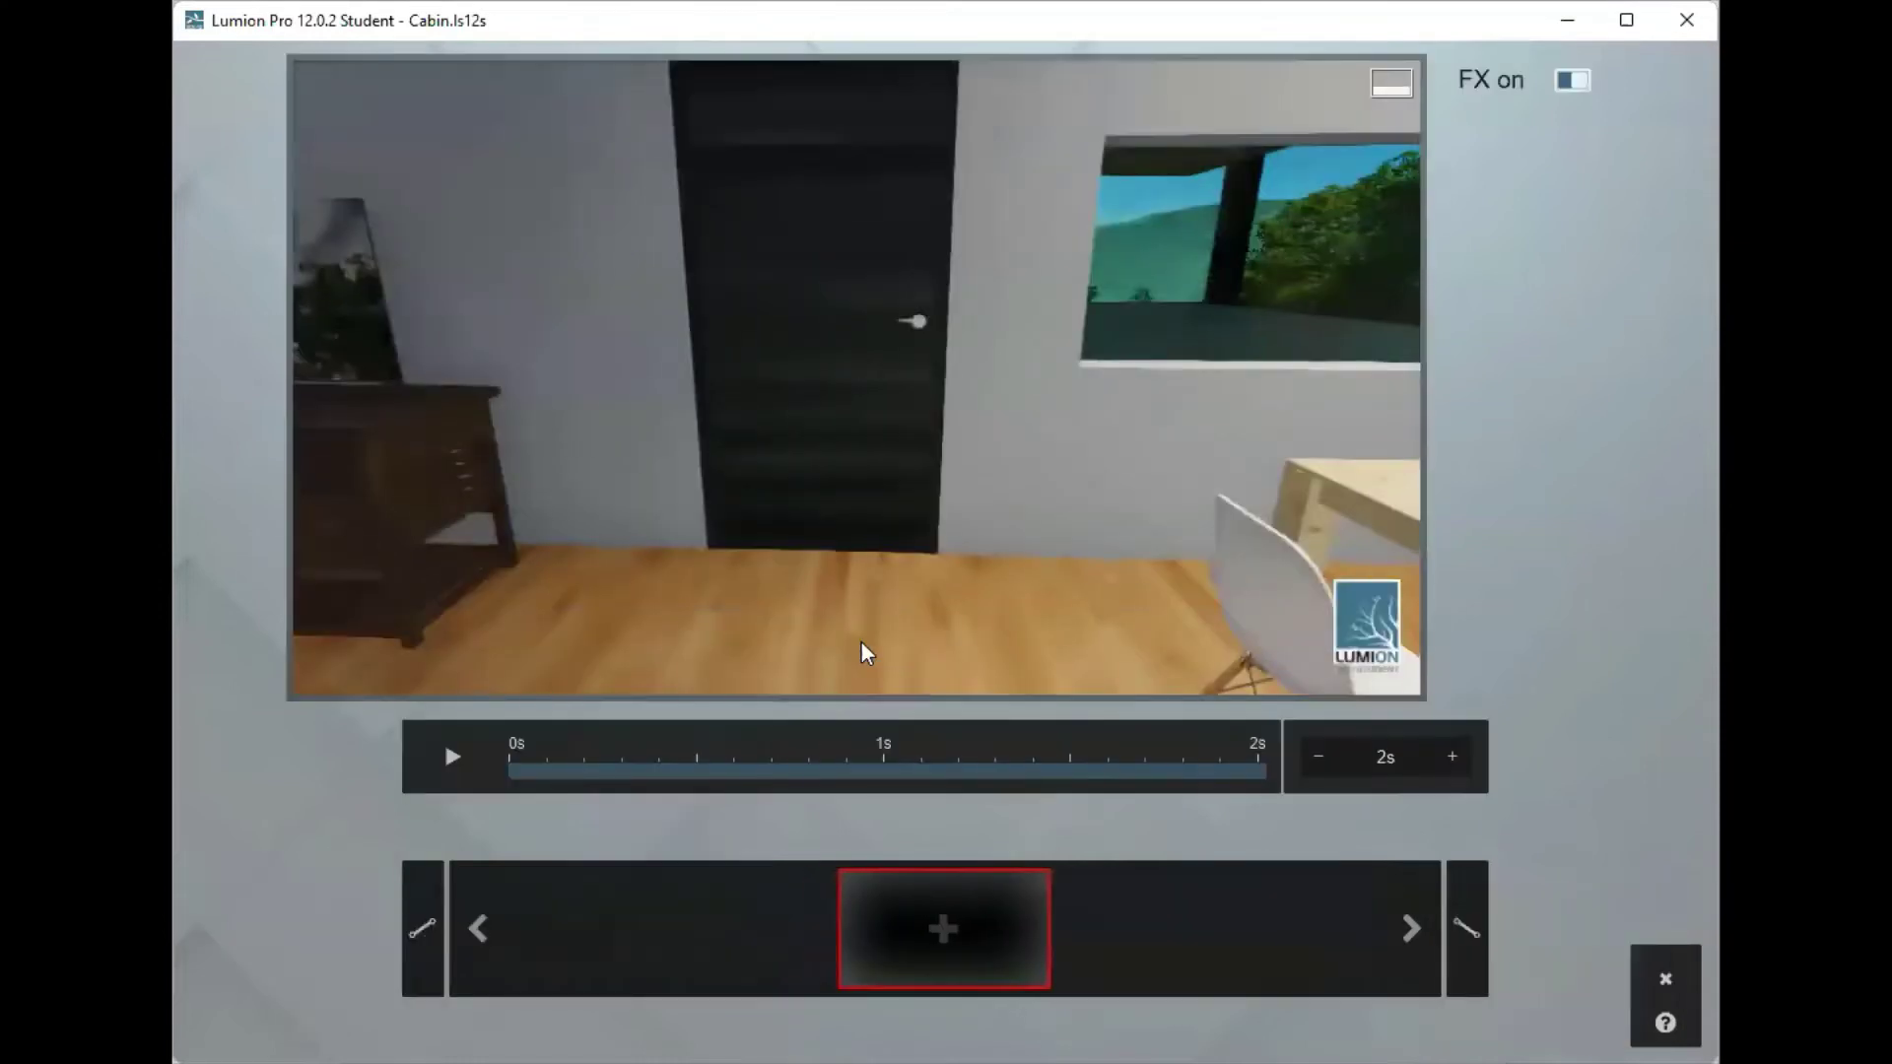
{"action": "right_click_drag", "start_coordinate": [990, 466], "coordinate": [1074, 473]}
{"action": "key", "text": "w"}
{"action": "right_click_drag", "start_coordinate": [856, 379], "coordinate": [873, 434]}
{"action": "key", "text": "s"}
{"action": "key", "text": "q"}
{"action": "key", "text": "d"}
{"action": "key", "text": "s"}
{"action": "key", "text": "w"}
{"action": "key", "text": "s"}
{"action": "key", "text": "a"}
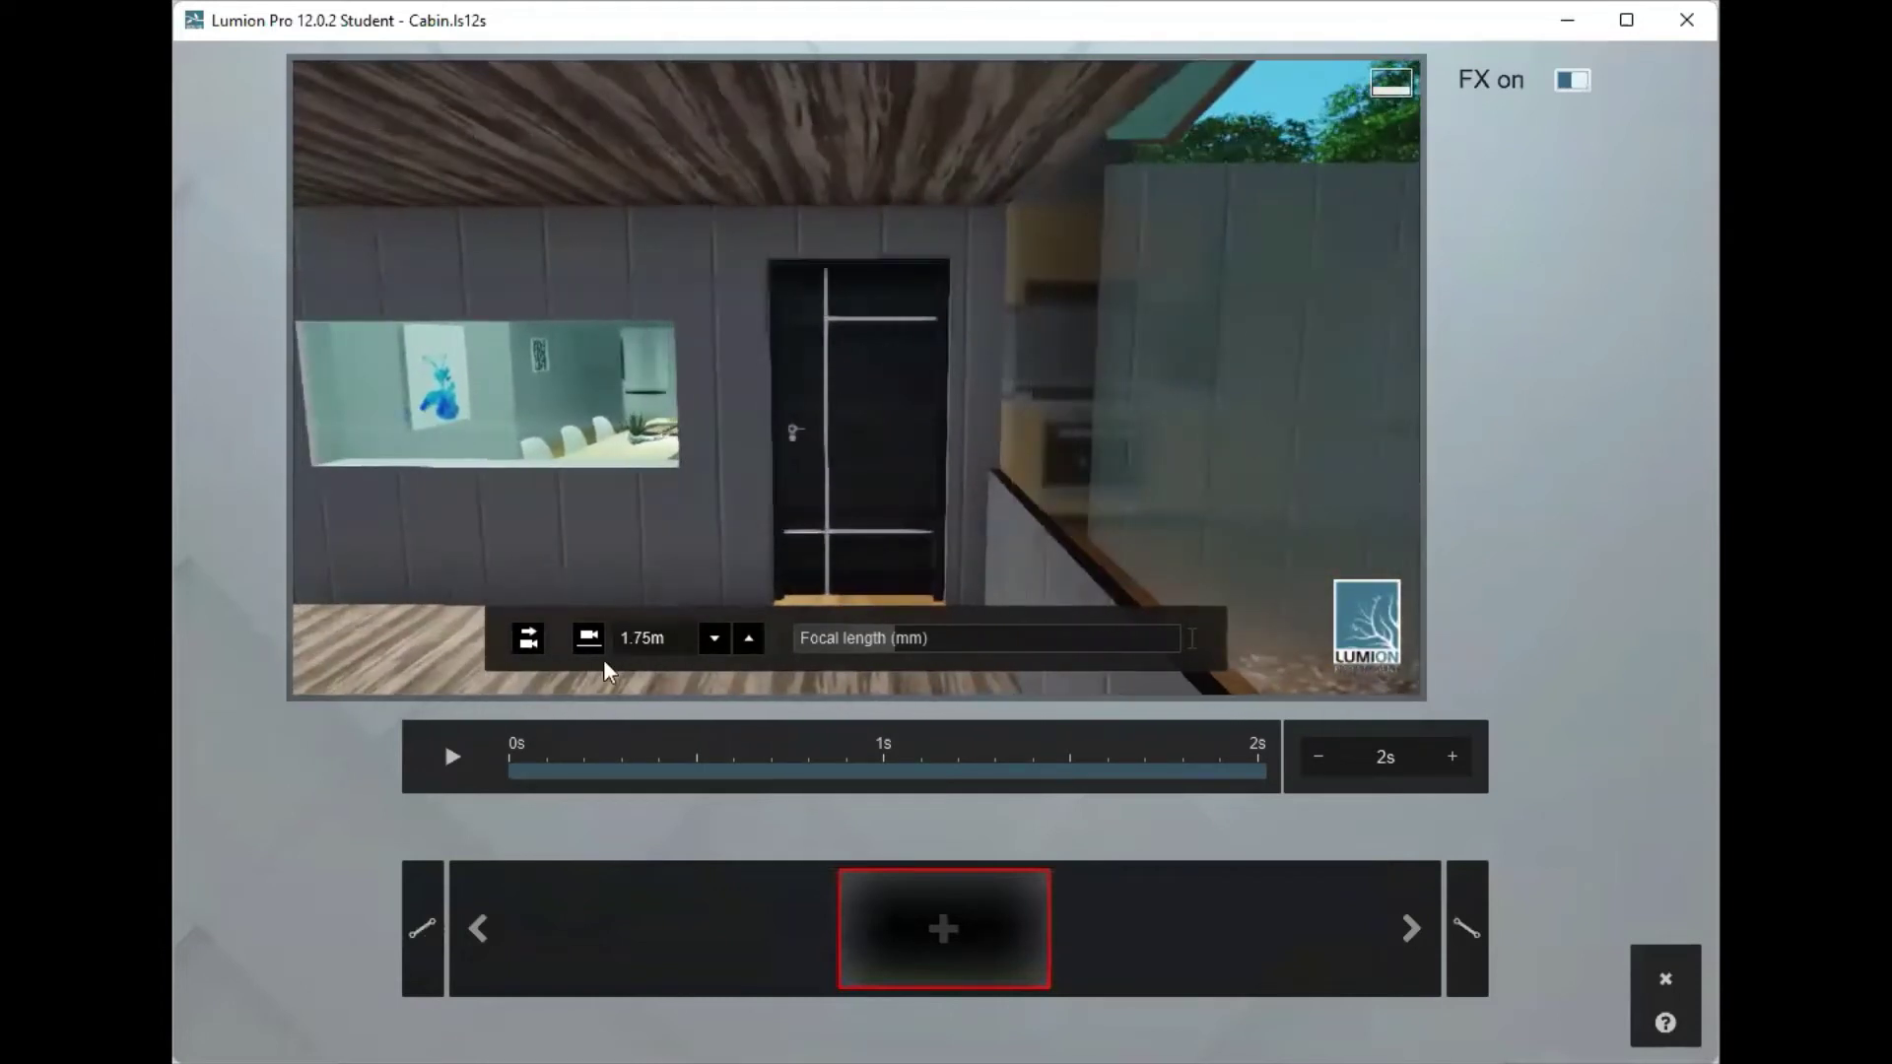
{"action": "left_click", "coordinate": [588, 640]}
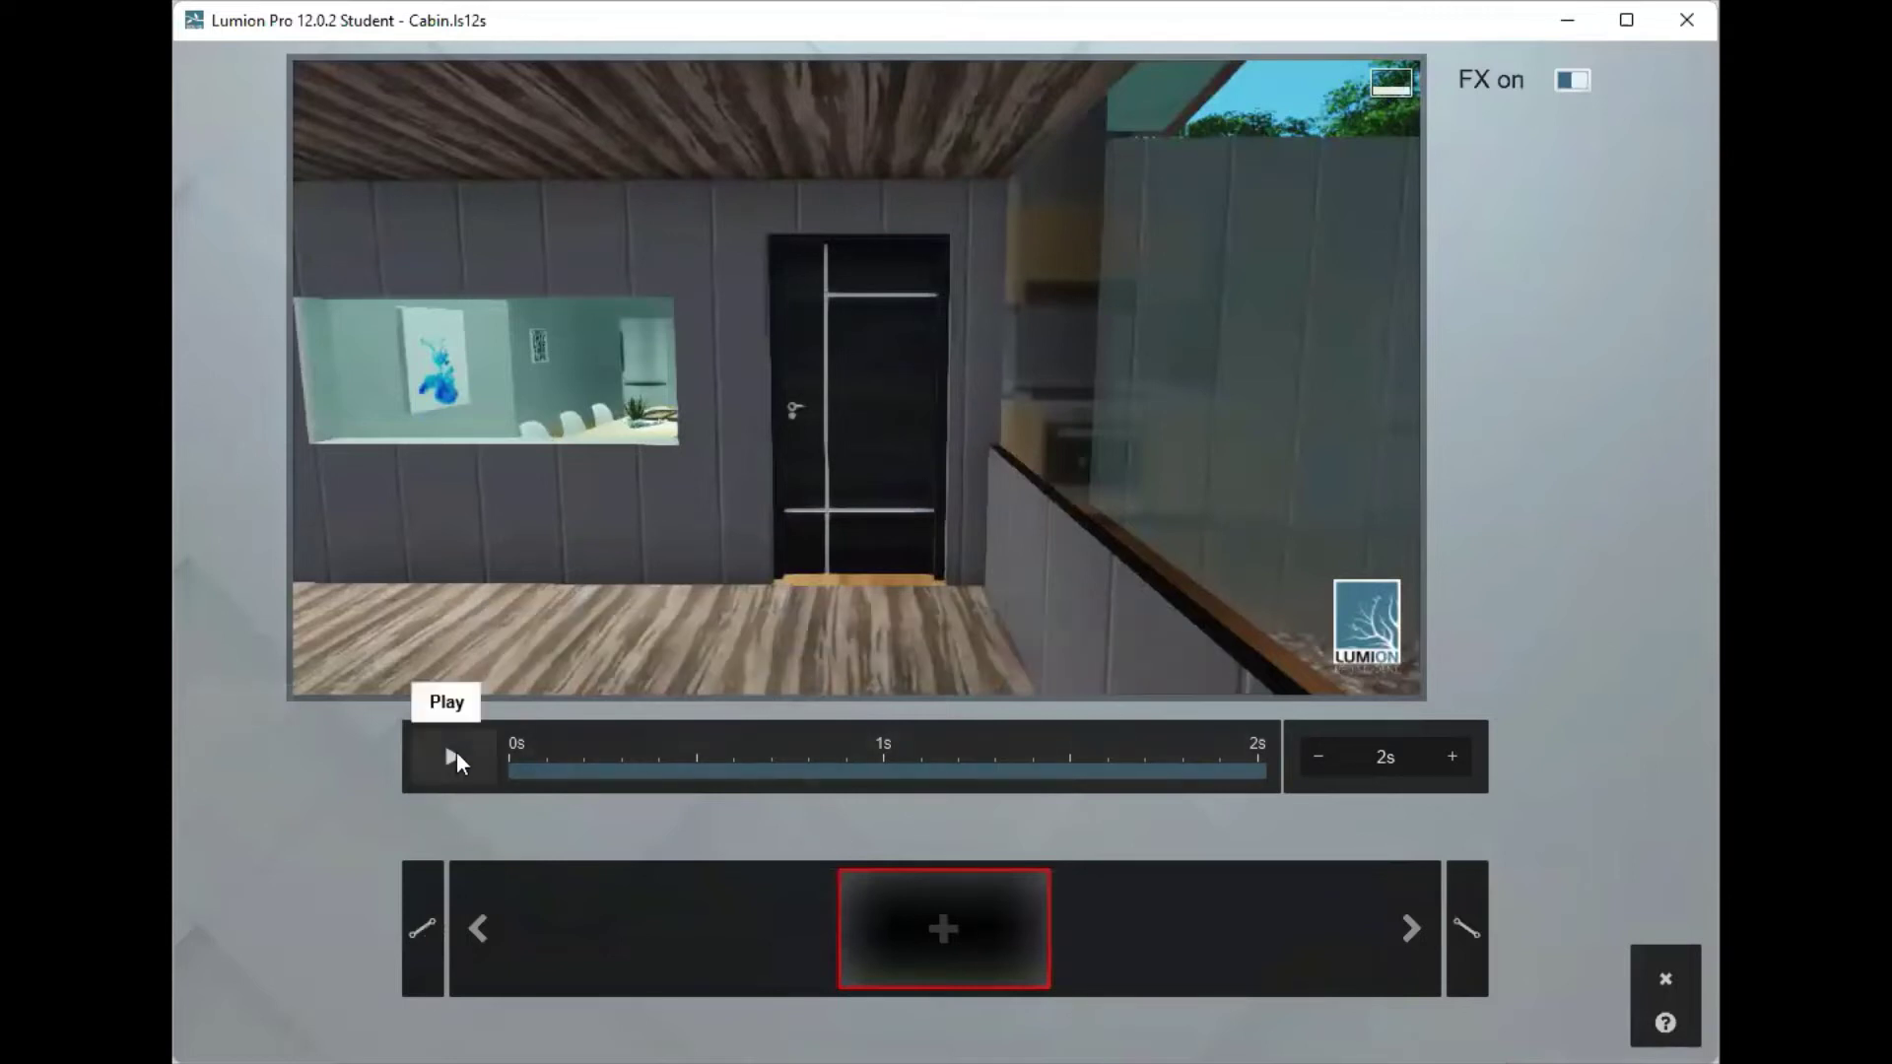
{"action": "left_click", "coordinate": [899, 965]}
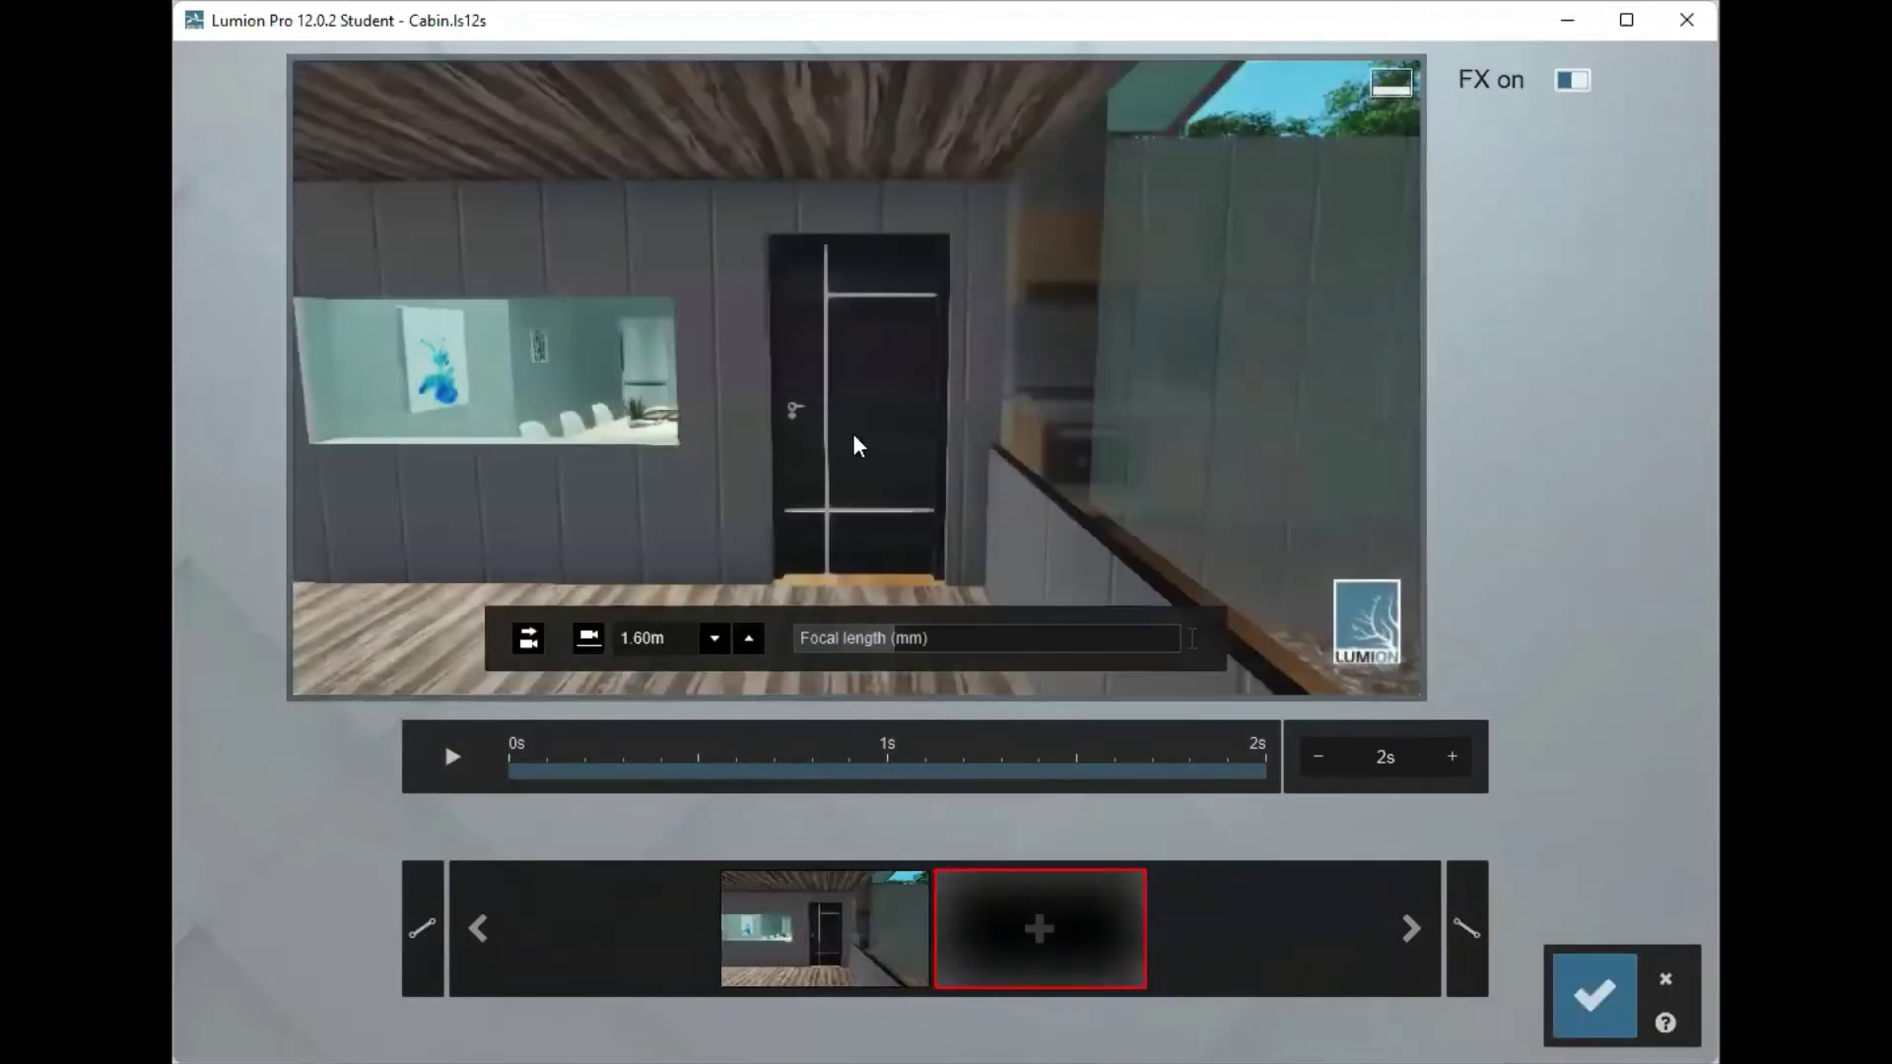
Step: Capture a second camera keyframe close up to the outside of the door, at 1.44 m height
{"action": "right_click_drag", "start_coordinate": [853, 435], "coordinate": [862, 460]}
{"action": "key", "text": "w"}
{"action": "key", "text": "w"}
{"action": "key", "text": "w"}
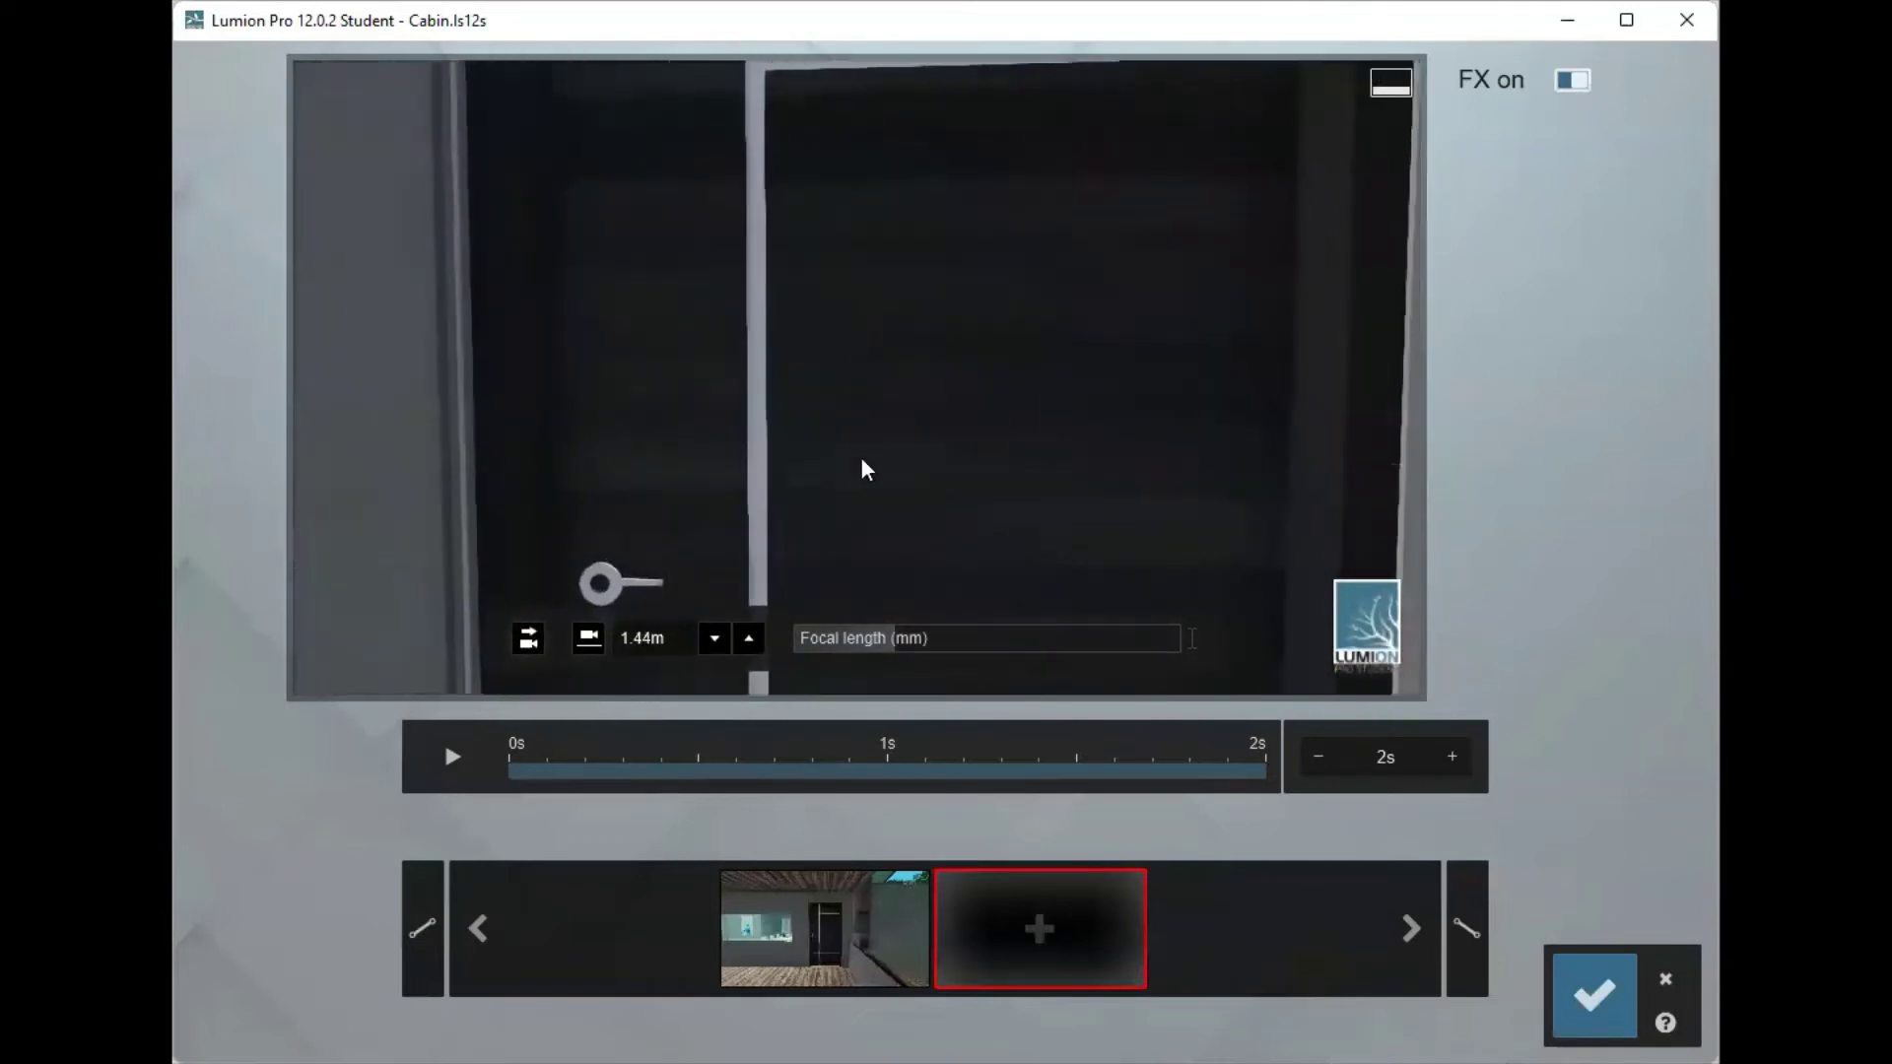
{"action": "left_click", "coordinate": [1029, 950]}
Step: Capture a third camera keyframe at eye level inside the cabin, facing the dining table and kitchen
{"action": "right_click_drag", "start_coordinate": [997, 527], "coordinate": [940, 584]}
{"action": "key", "text": "w"}
{"action": "key", "text": "w"}
{"action": "key", "text": "w"}
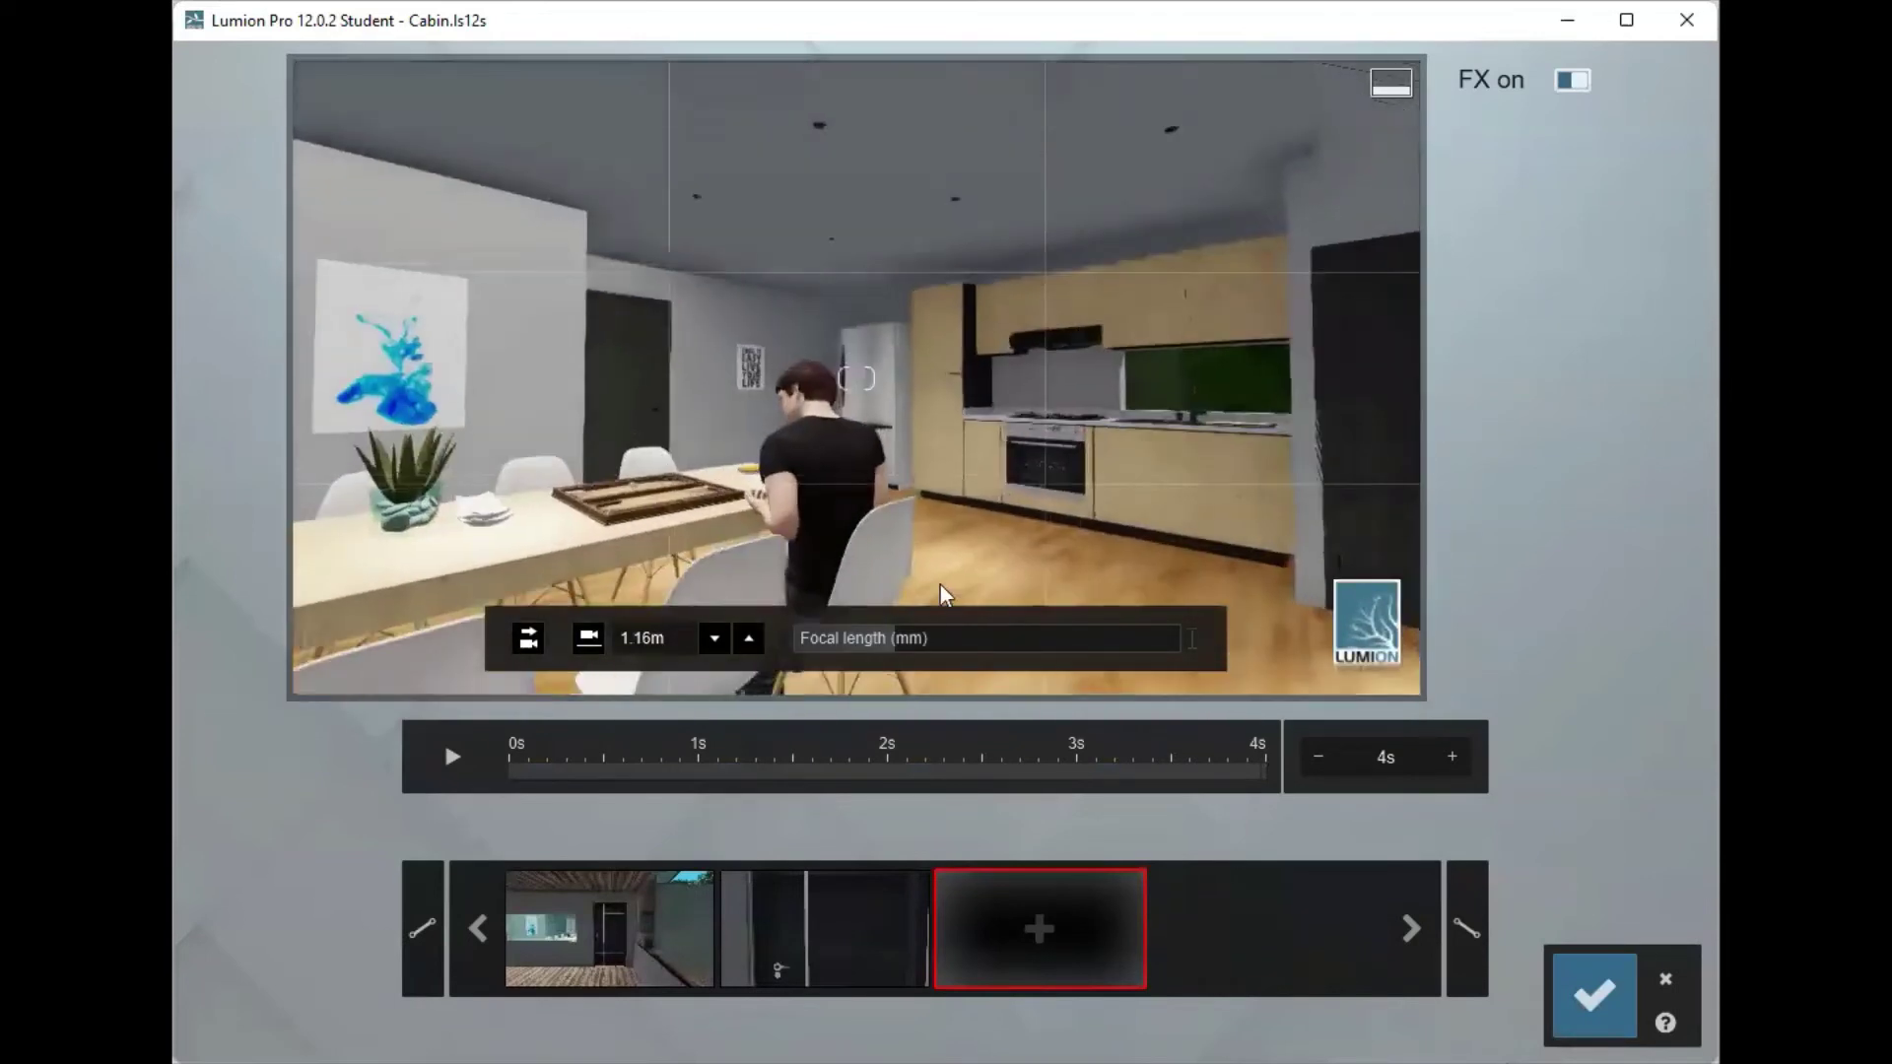
{"action": "left_click", "coordinate": [588, 638]}
{"action": "left_click", "coordinate": [1042, 926]}
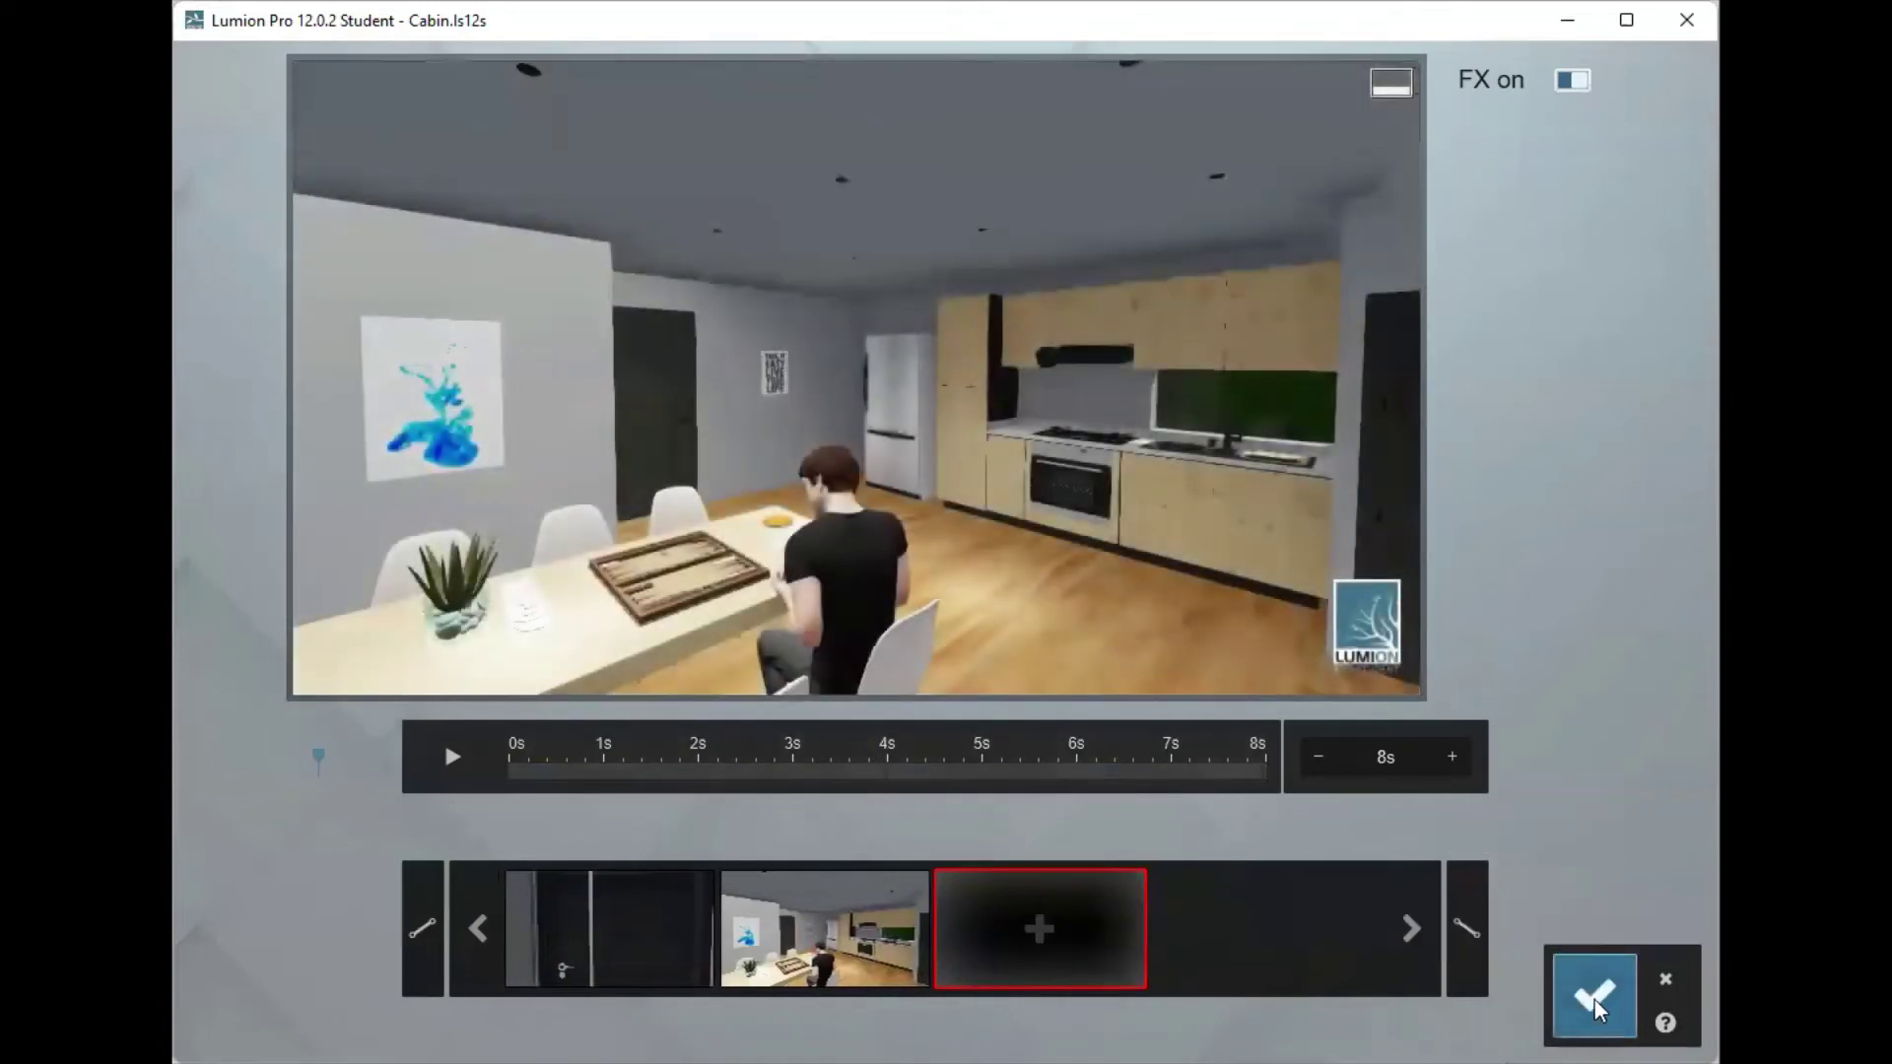
Step: Save the recorded camera path and preview the clip until the camera reaches the door
{"action": "left_click", "coordinate": [1595, 997]}
{"action": "left_click", "coordinate": [240, 763]}
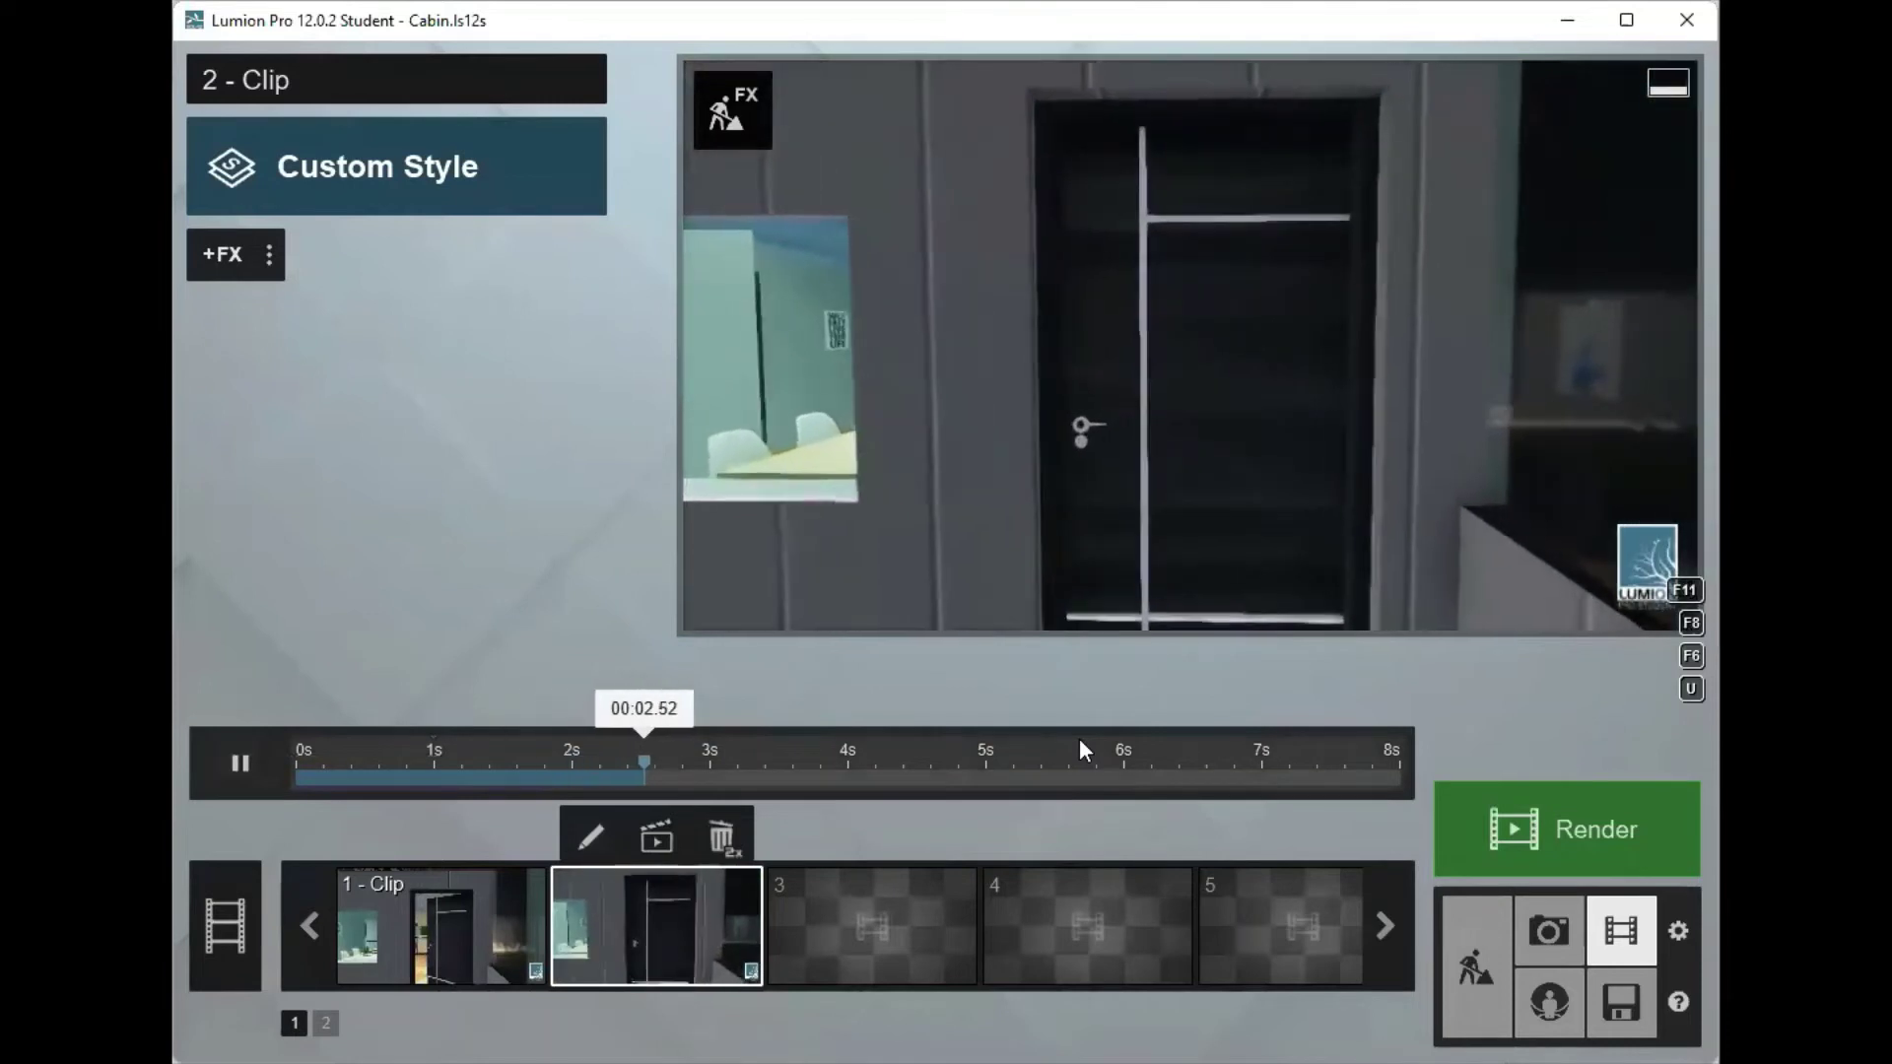
{"action": "left_click", "coordinate": [240, 764]}
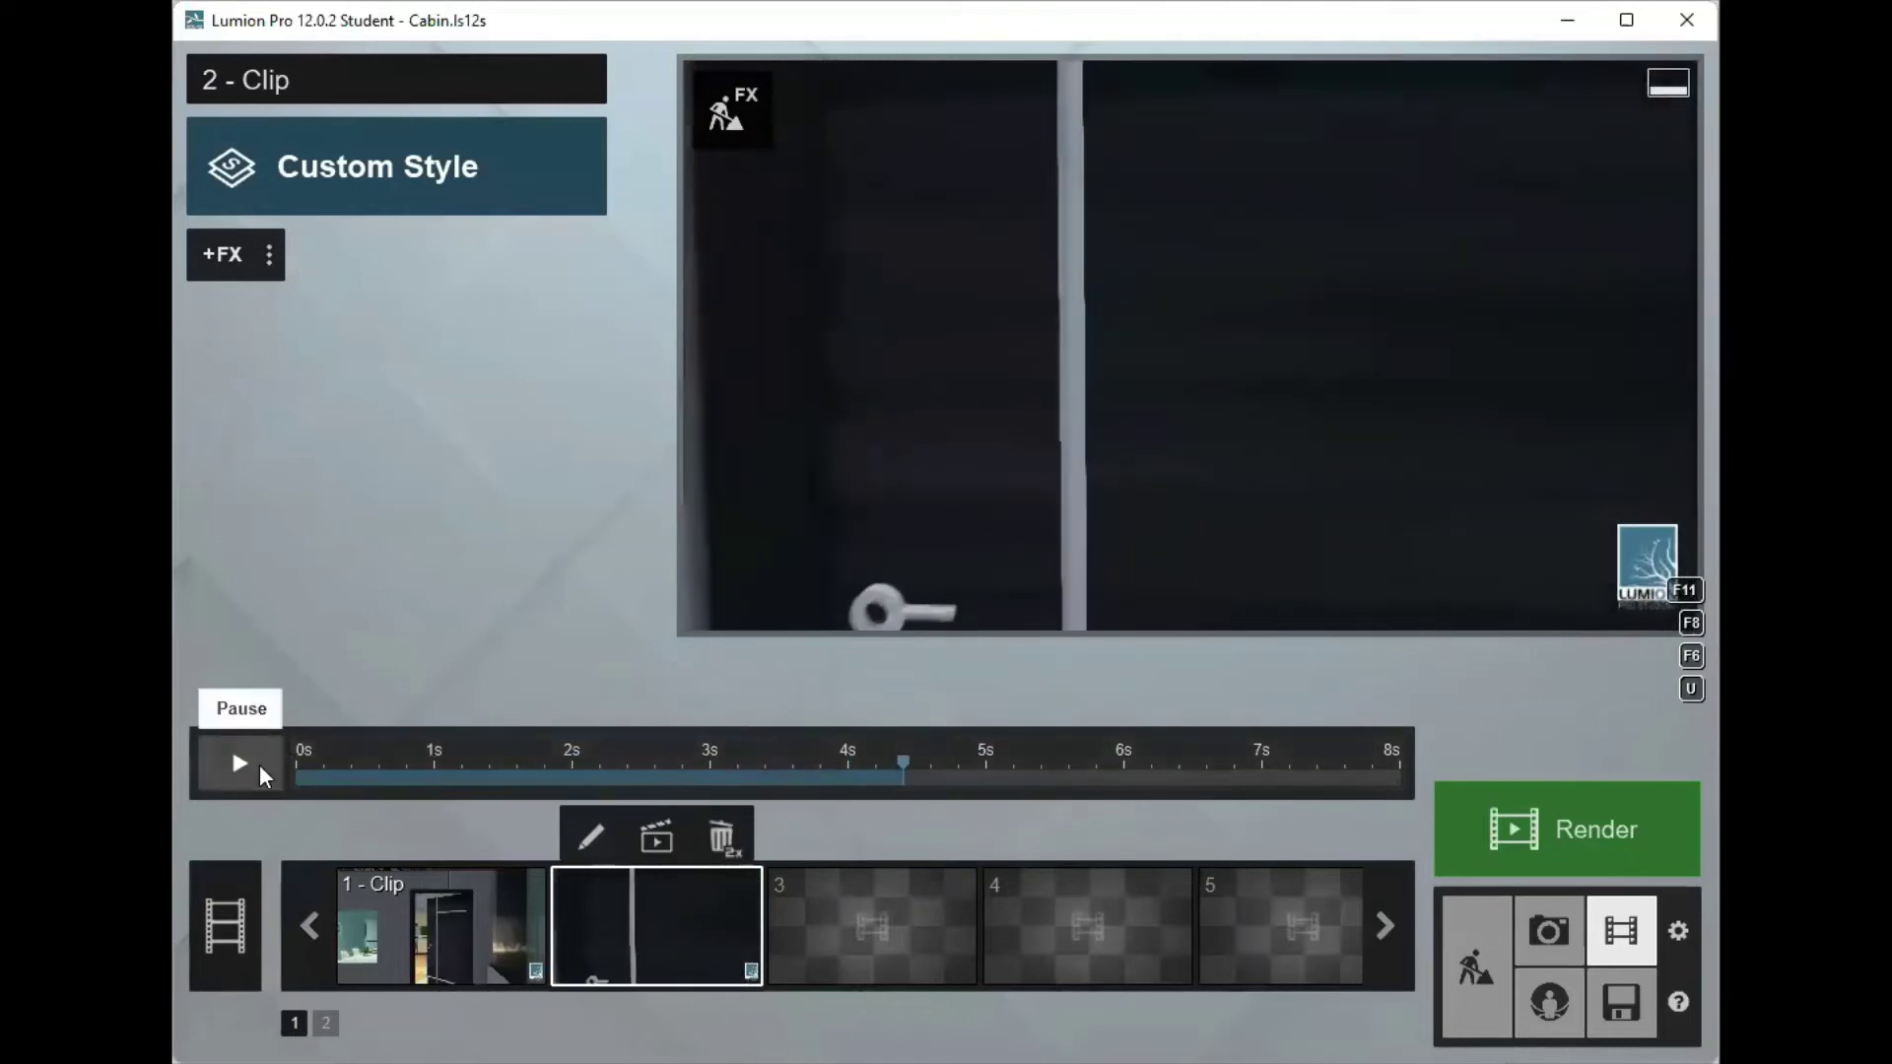
Step: Add the Advanced Move animation effect to the second clip and open it for editing
{"action": "left_click", "coordinate": [223, 254]}
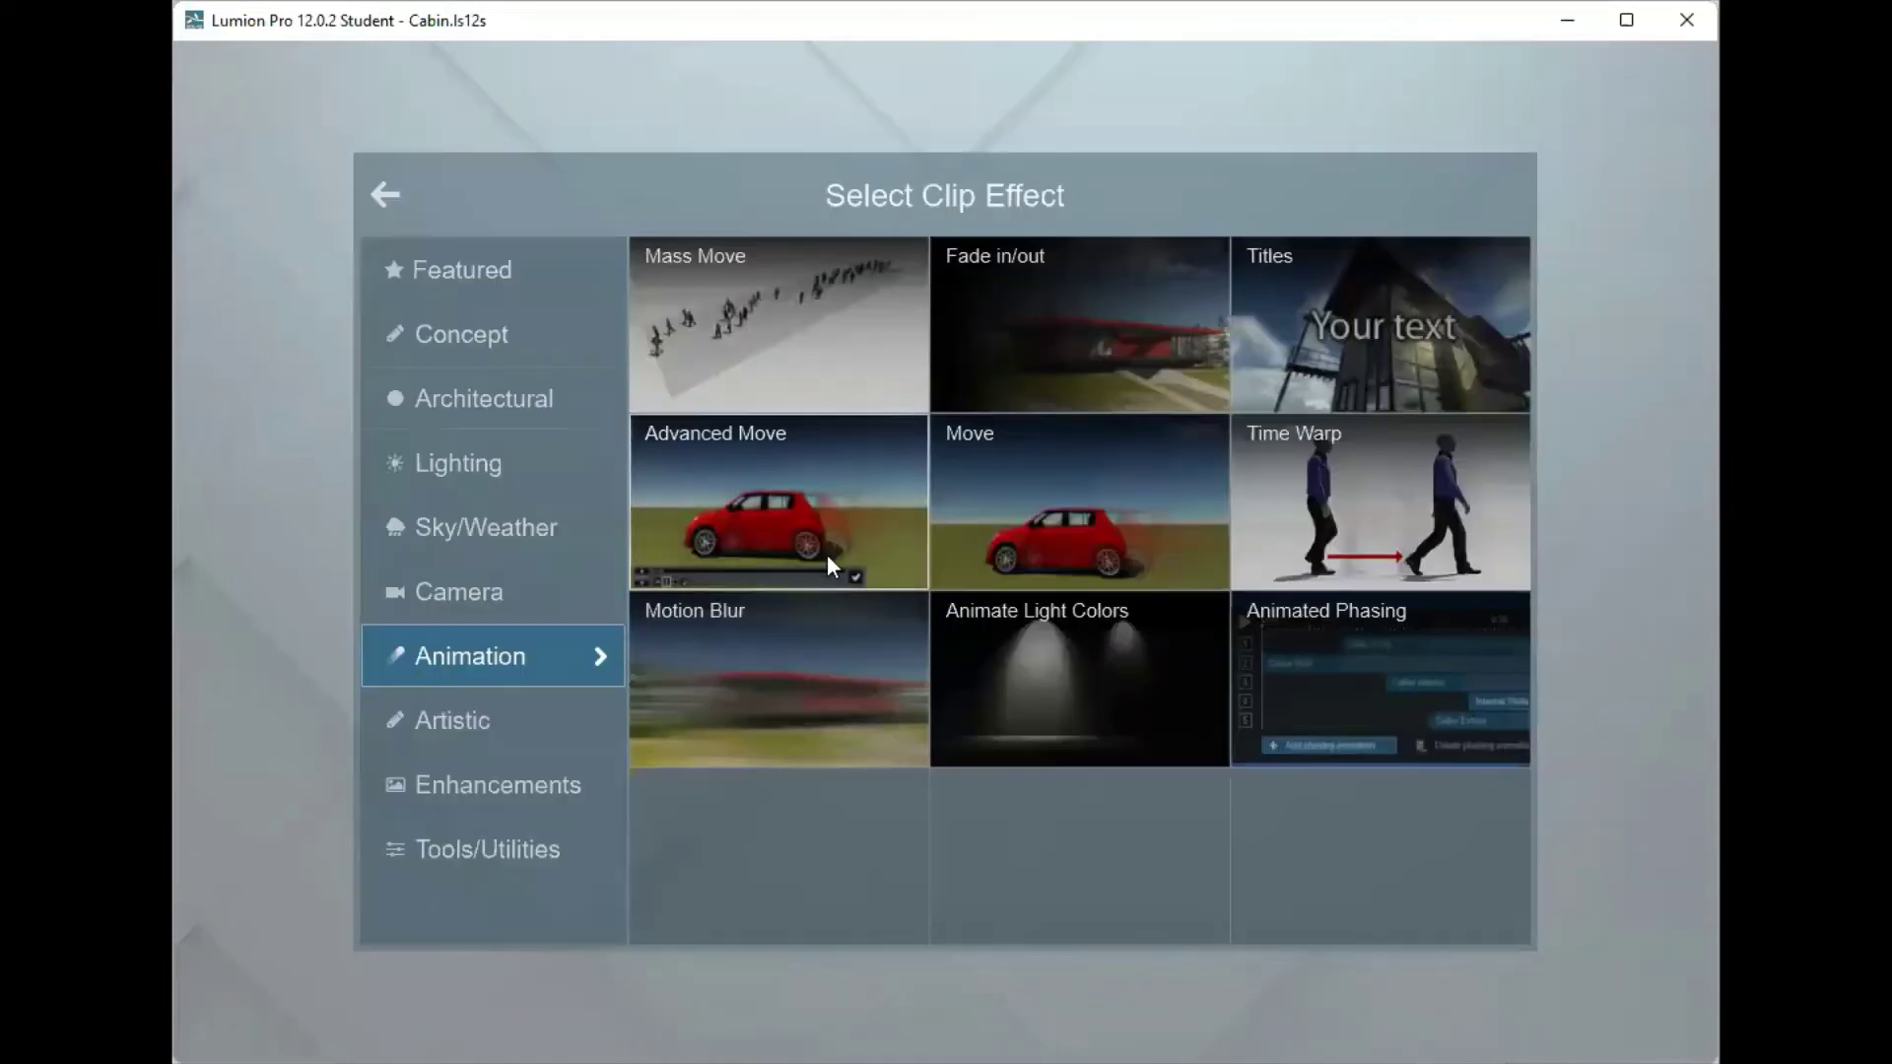
{"action": "left_click", "coordinate": [796, 501]}
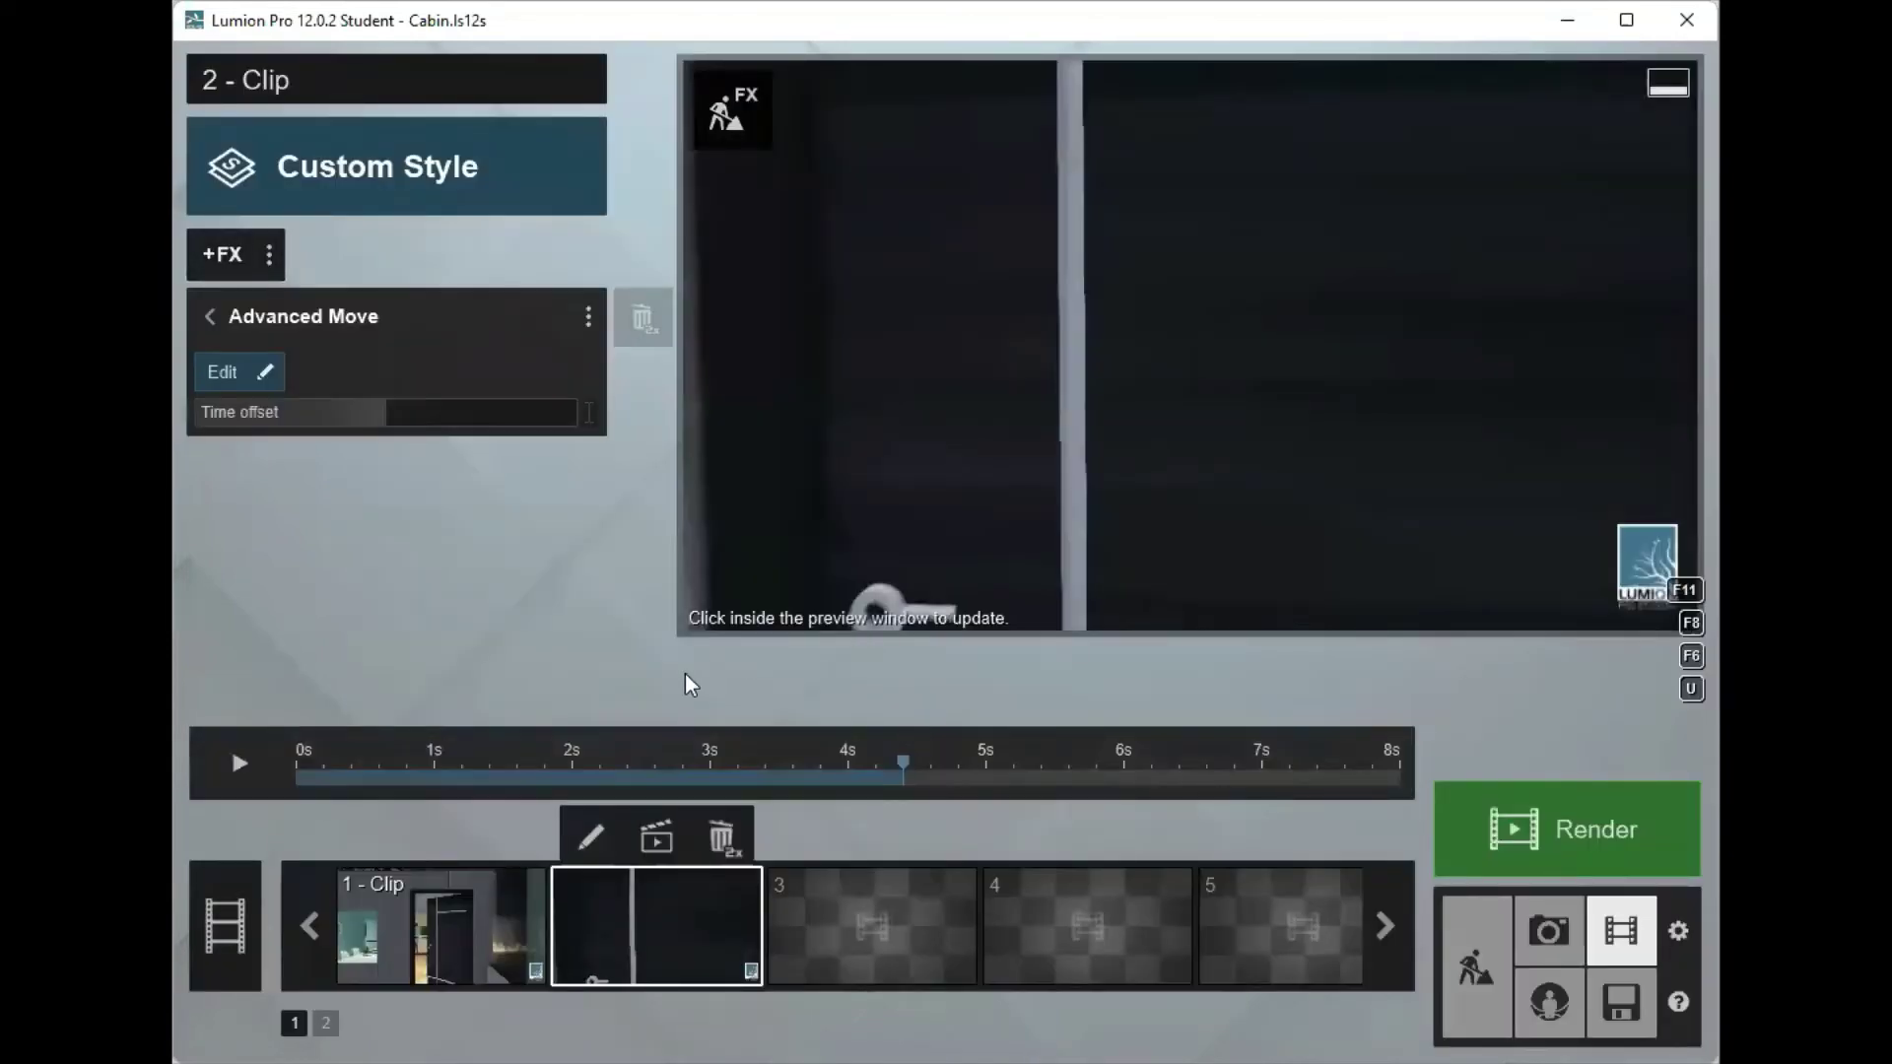
{"action": "left_click", "coordinate": [223, 374]}
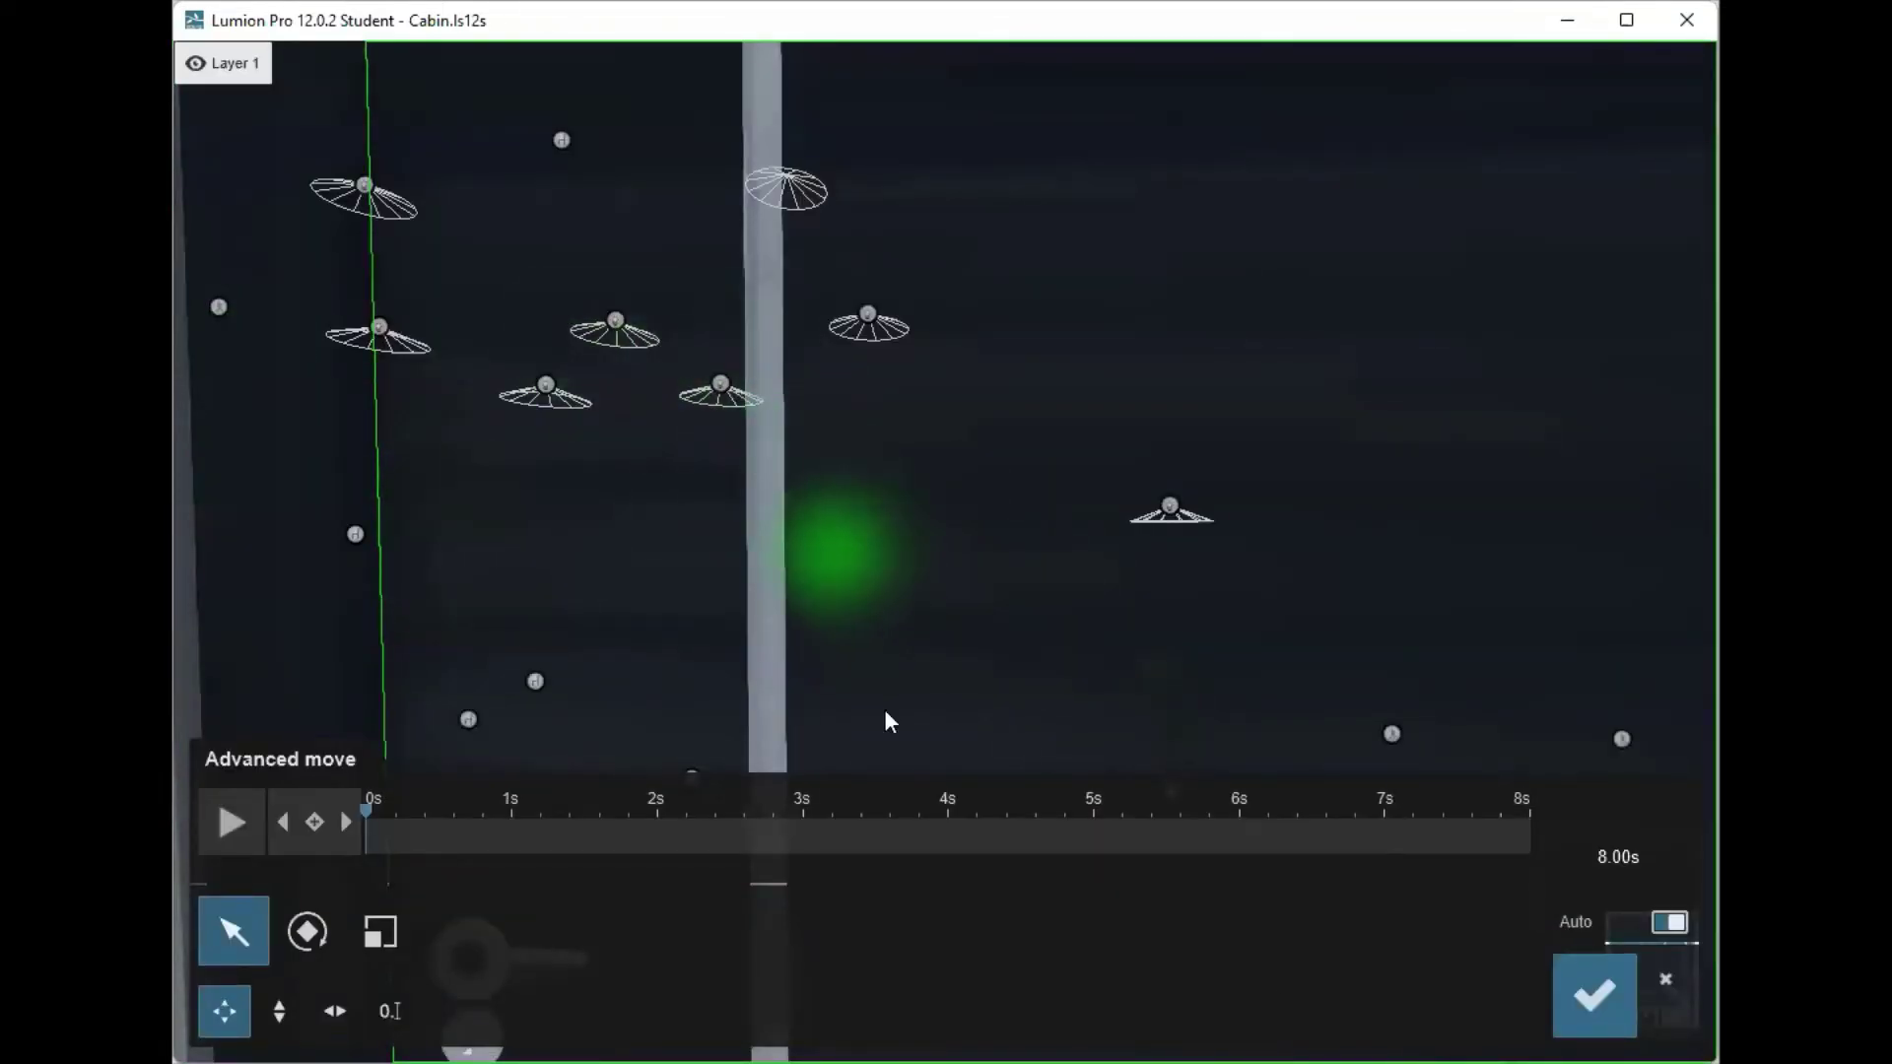
Step: Set a rotation keyframe for the door in its closed position at 0 s
{"action": "key", "text": "s"}
{"action": "right_click_drag", "start_coordinate": [1144, 543], "coordinate": [1074, 523]}
{"action": "key", "text": "s"}
{"action": "key", "text": "s"}
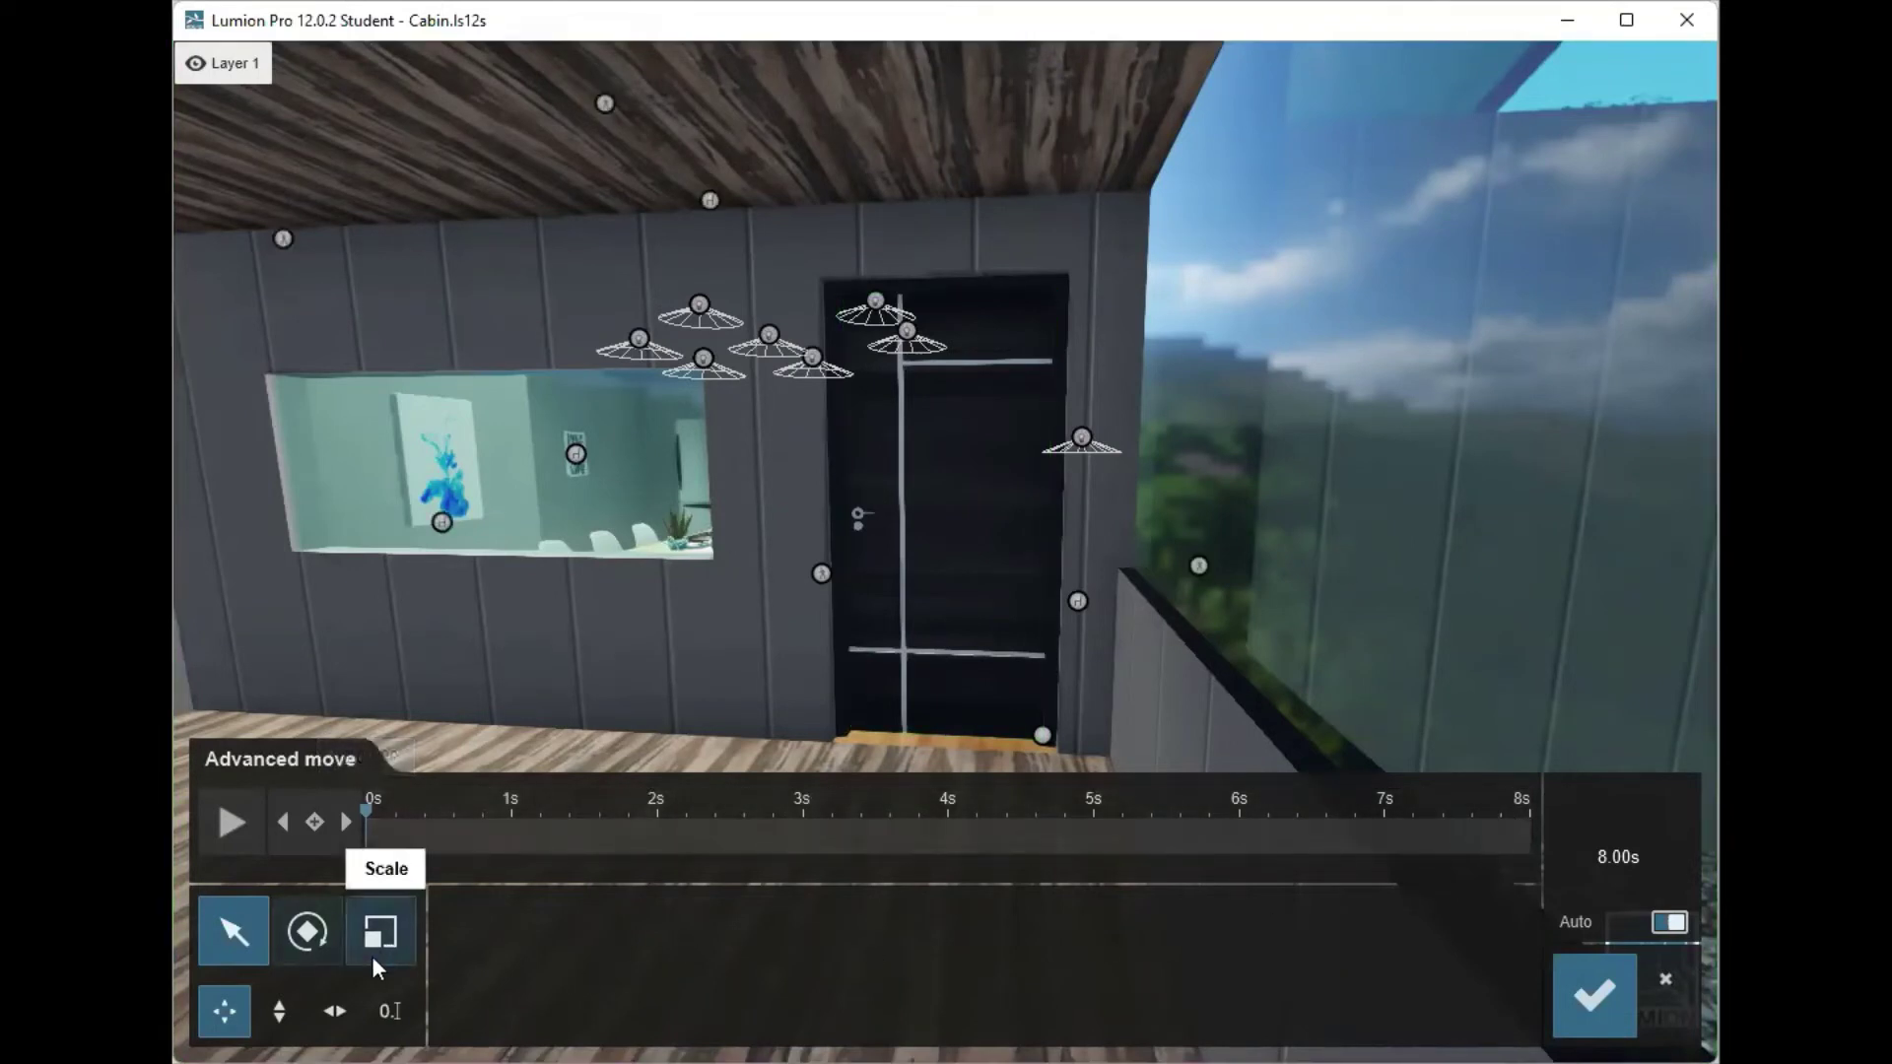
{"action": "left_click", "coordinate": [316, 932]}
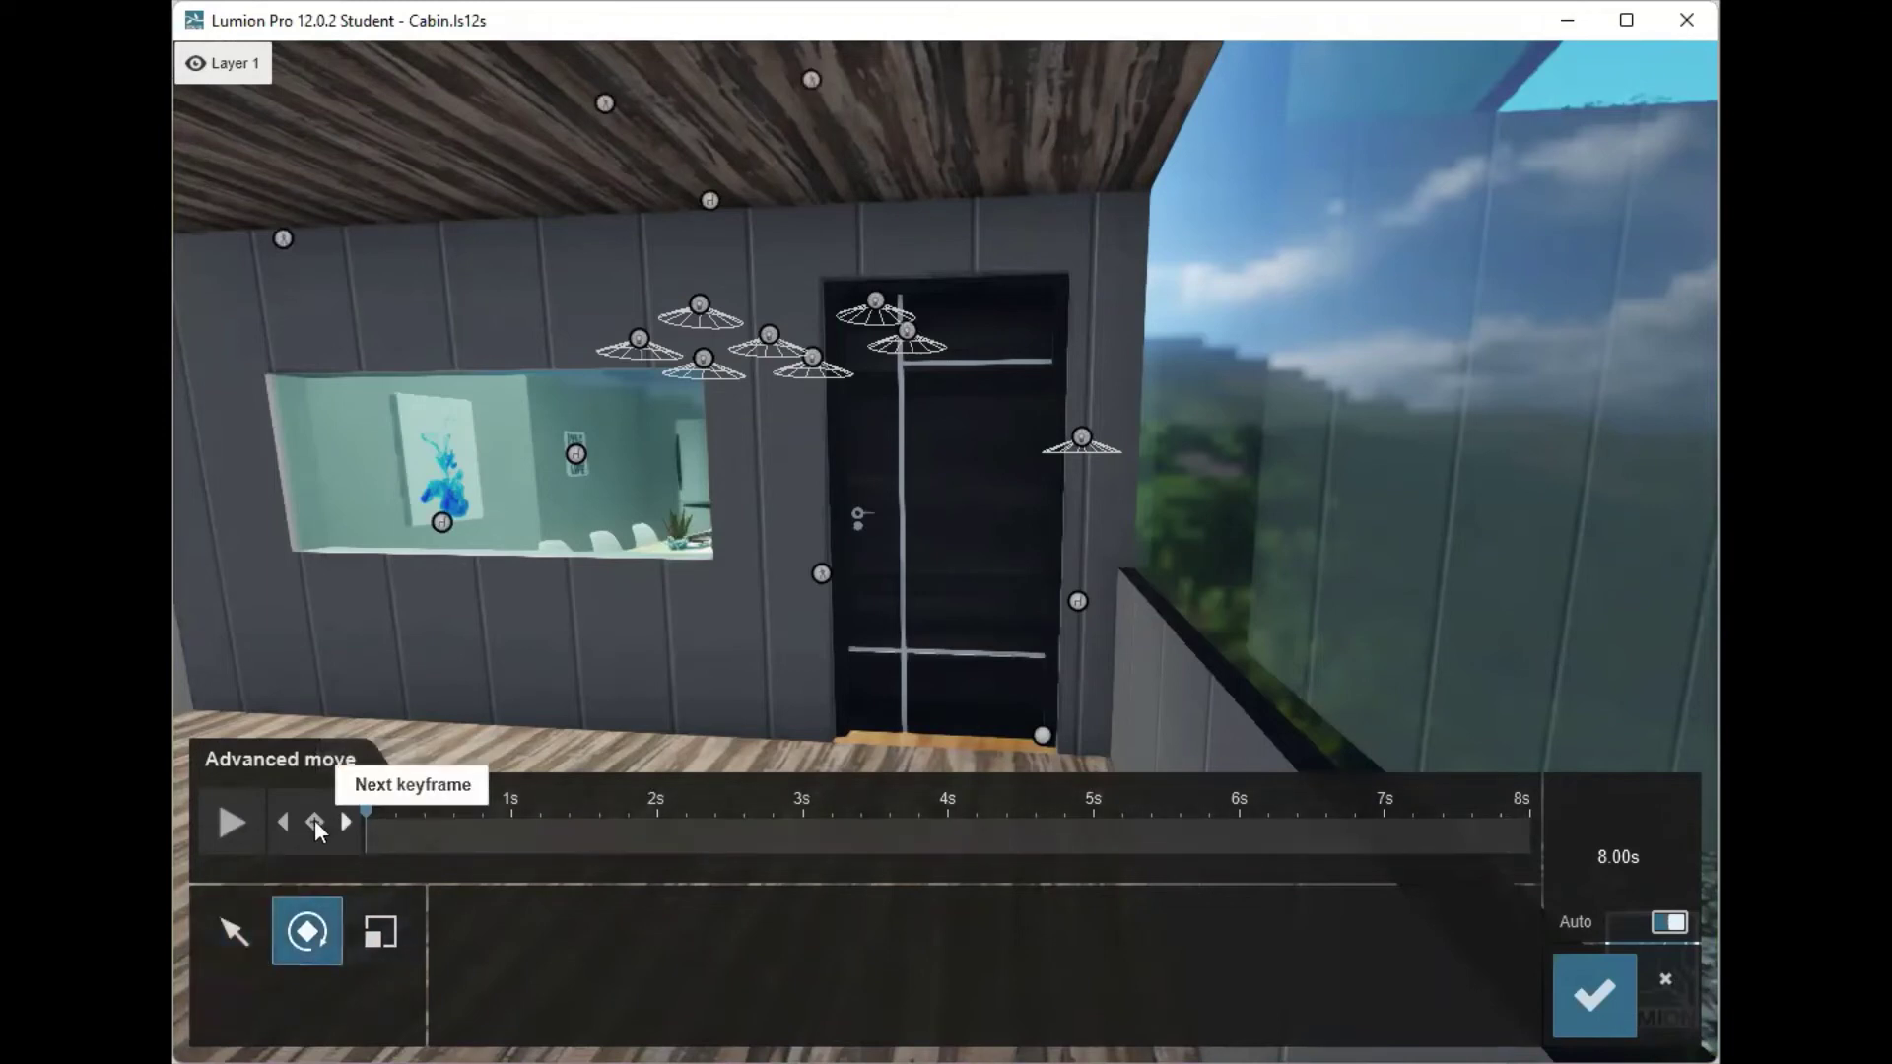
{"action": "left_click", "coordinate": [1043, 735]}
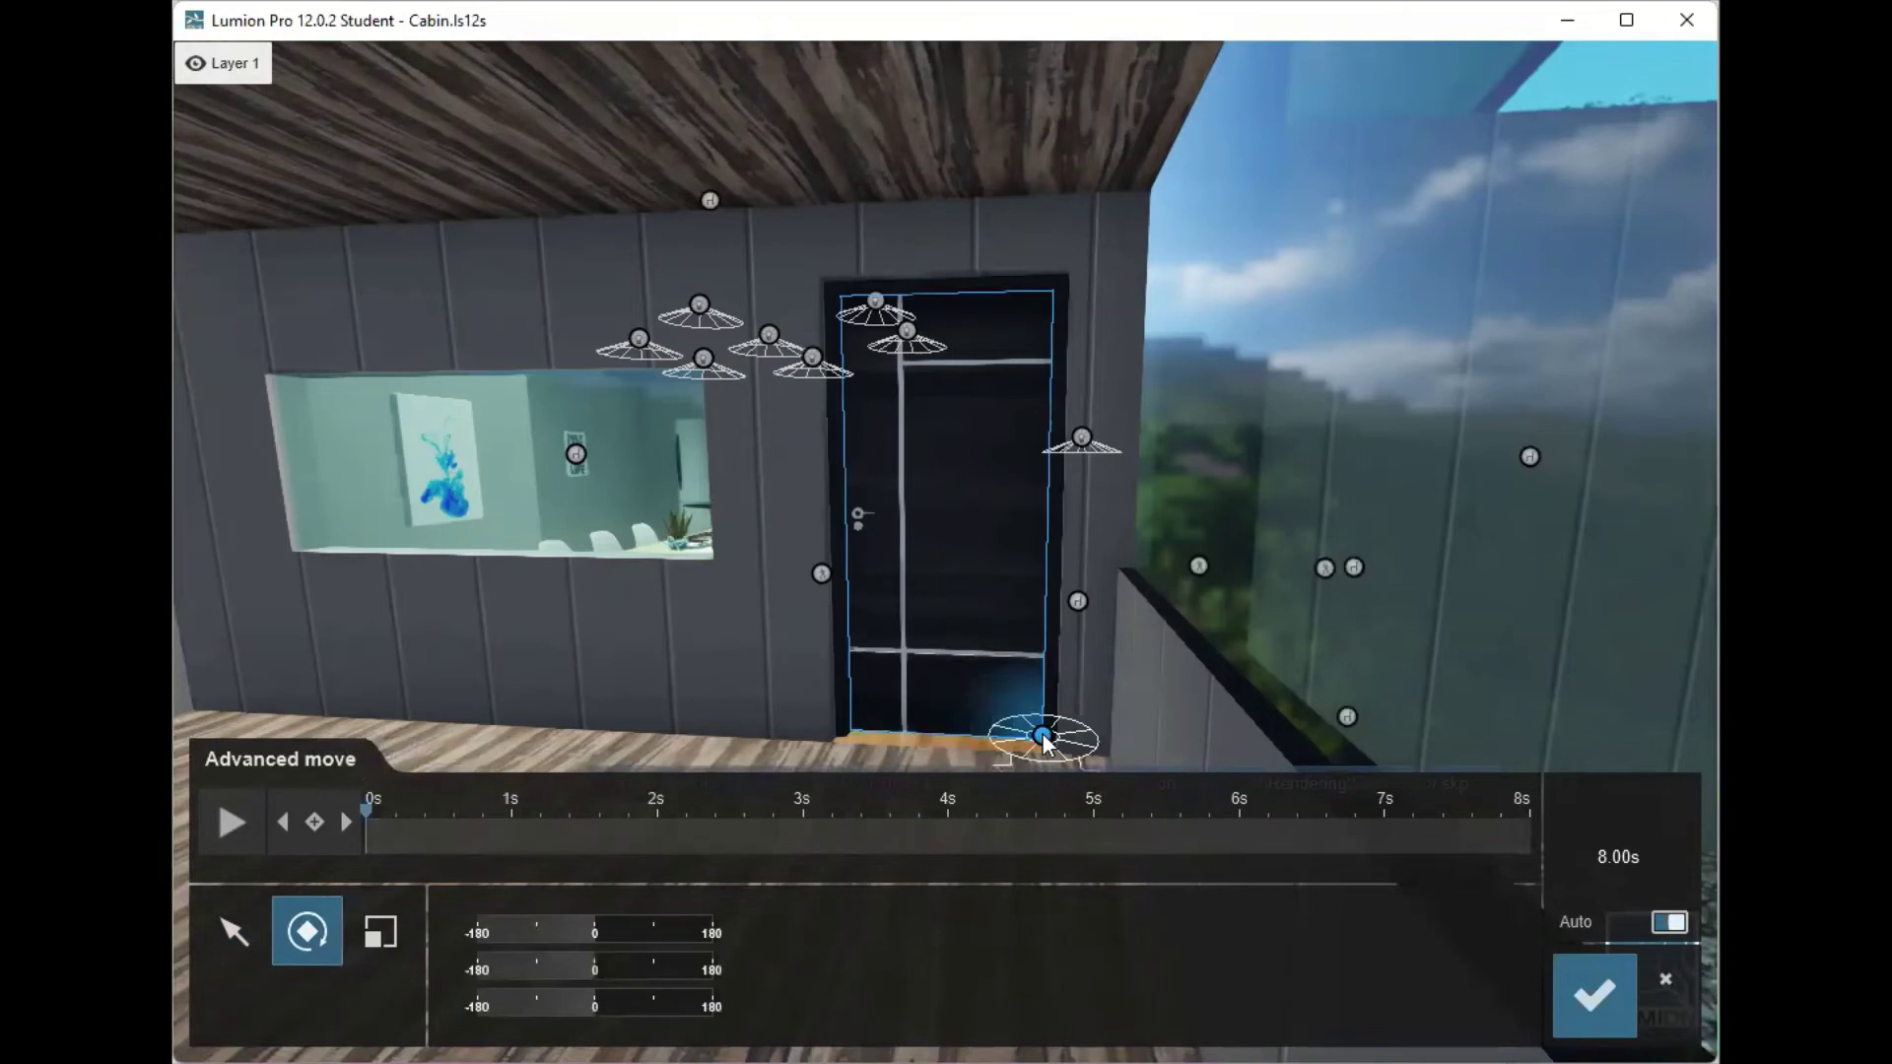
{"action": "left_click_drag", "start_coordinate": [1043, 737], "coordinate": [1049, 788]}
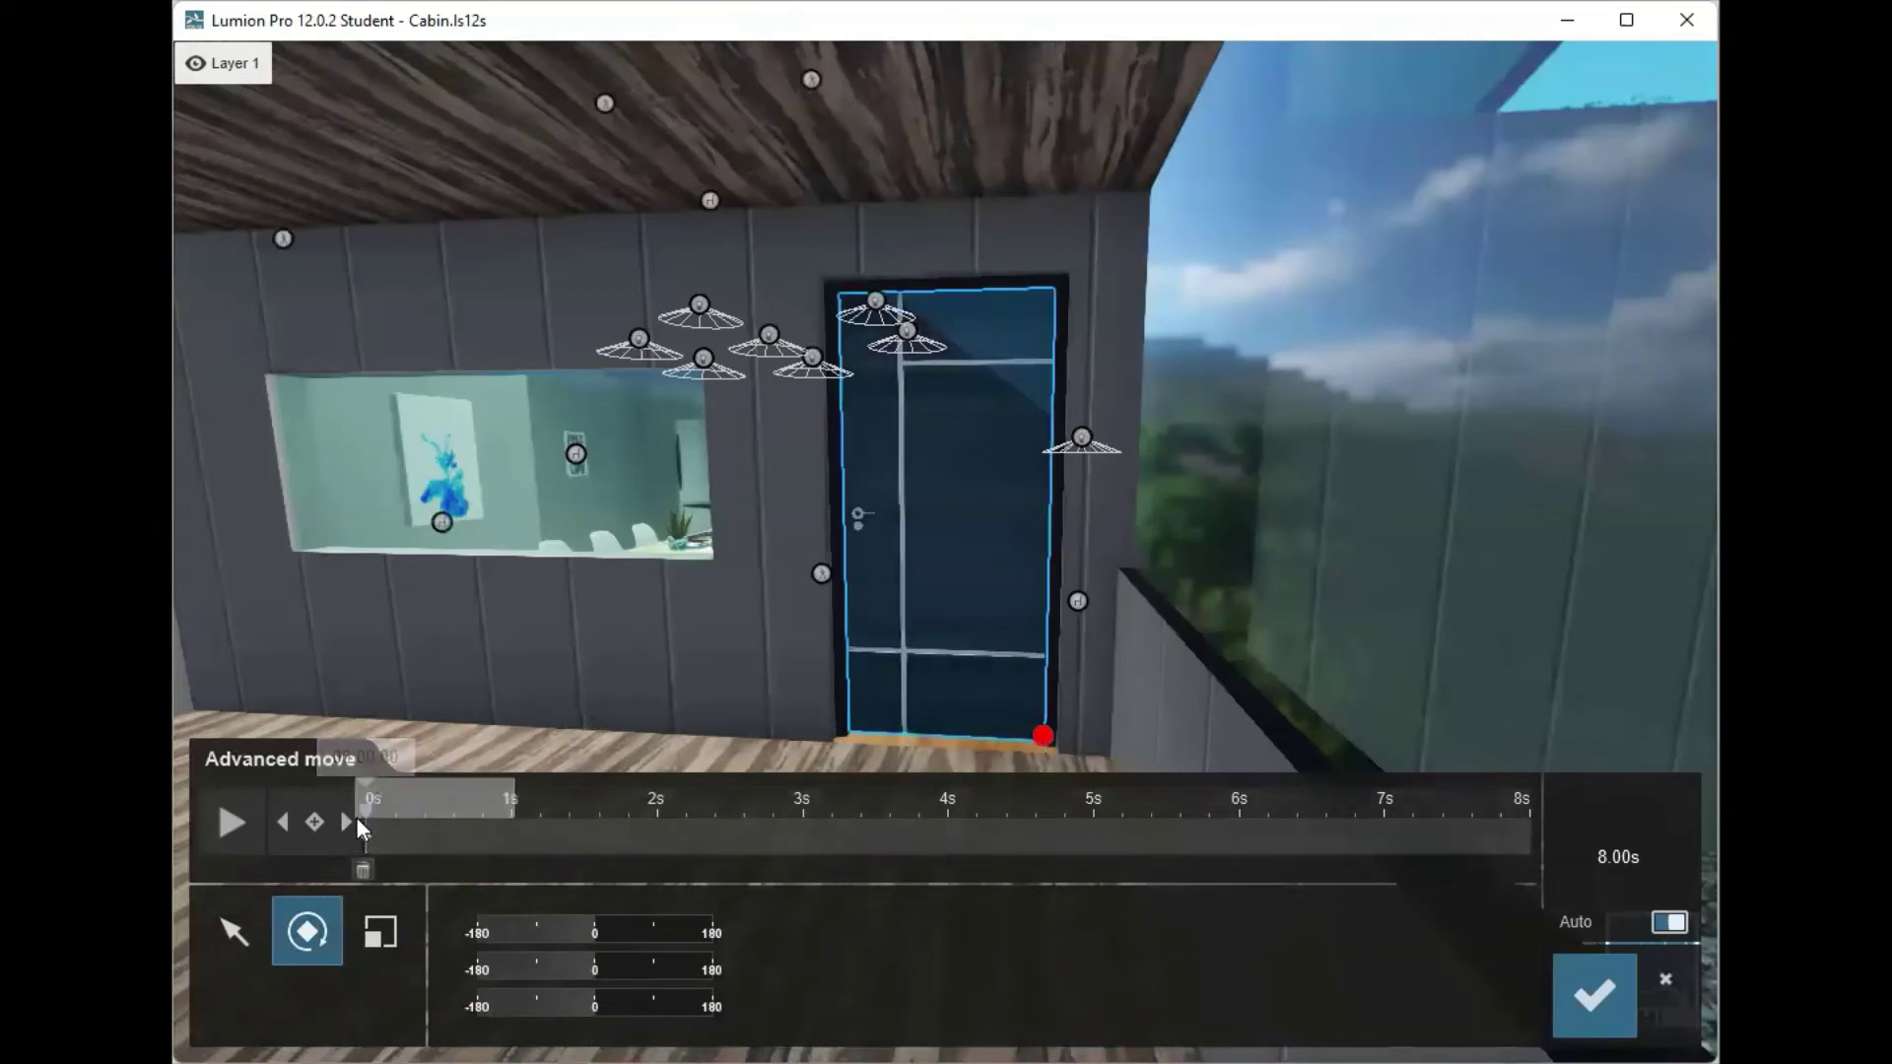
Step: Rotate the door slightly open into the cabin at the 1 s mark
{"action": "left_click_drag", "start_coordinate": [364, 828], "coordinate": [509, 827]}
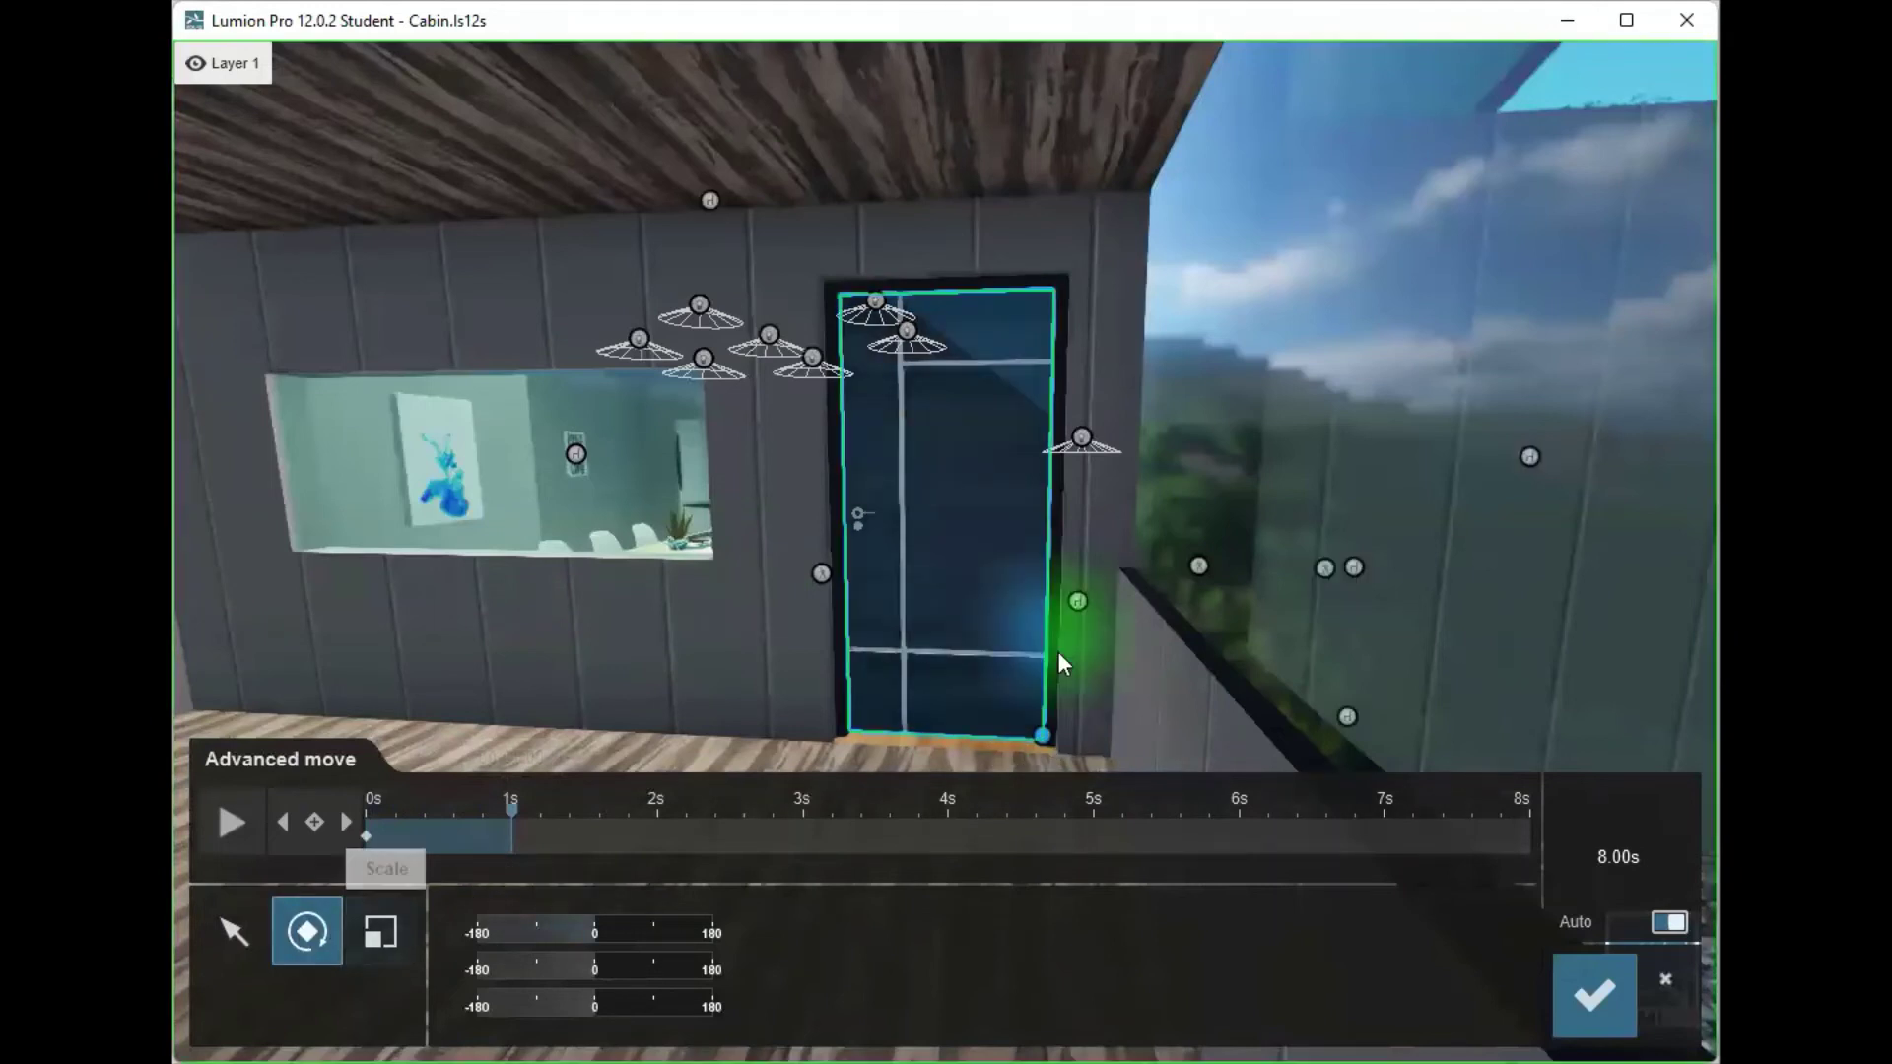
{"action": "mouse_move", "coordinate": [1042, 737]}
{"action": "left_click_drag", "start_coordinate": [1035, 747], "coordinate": [1001, 785]}
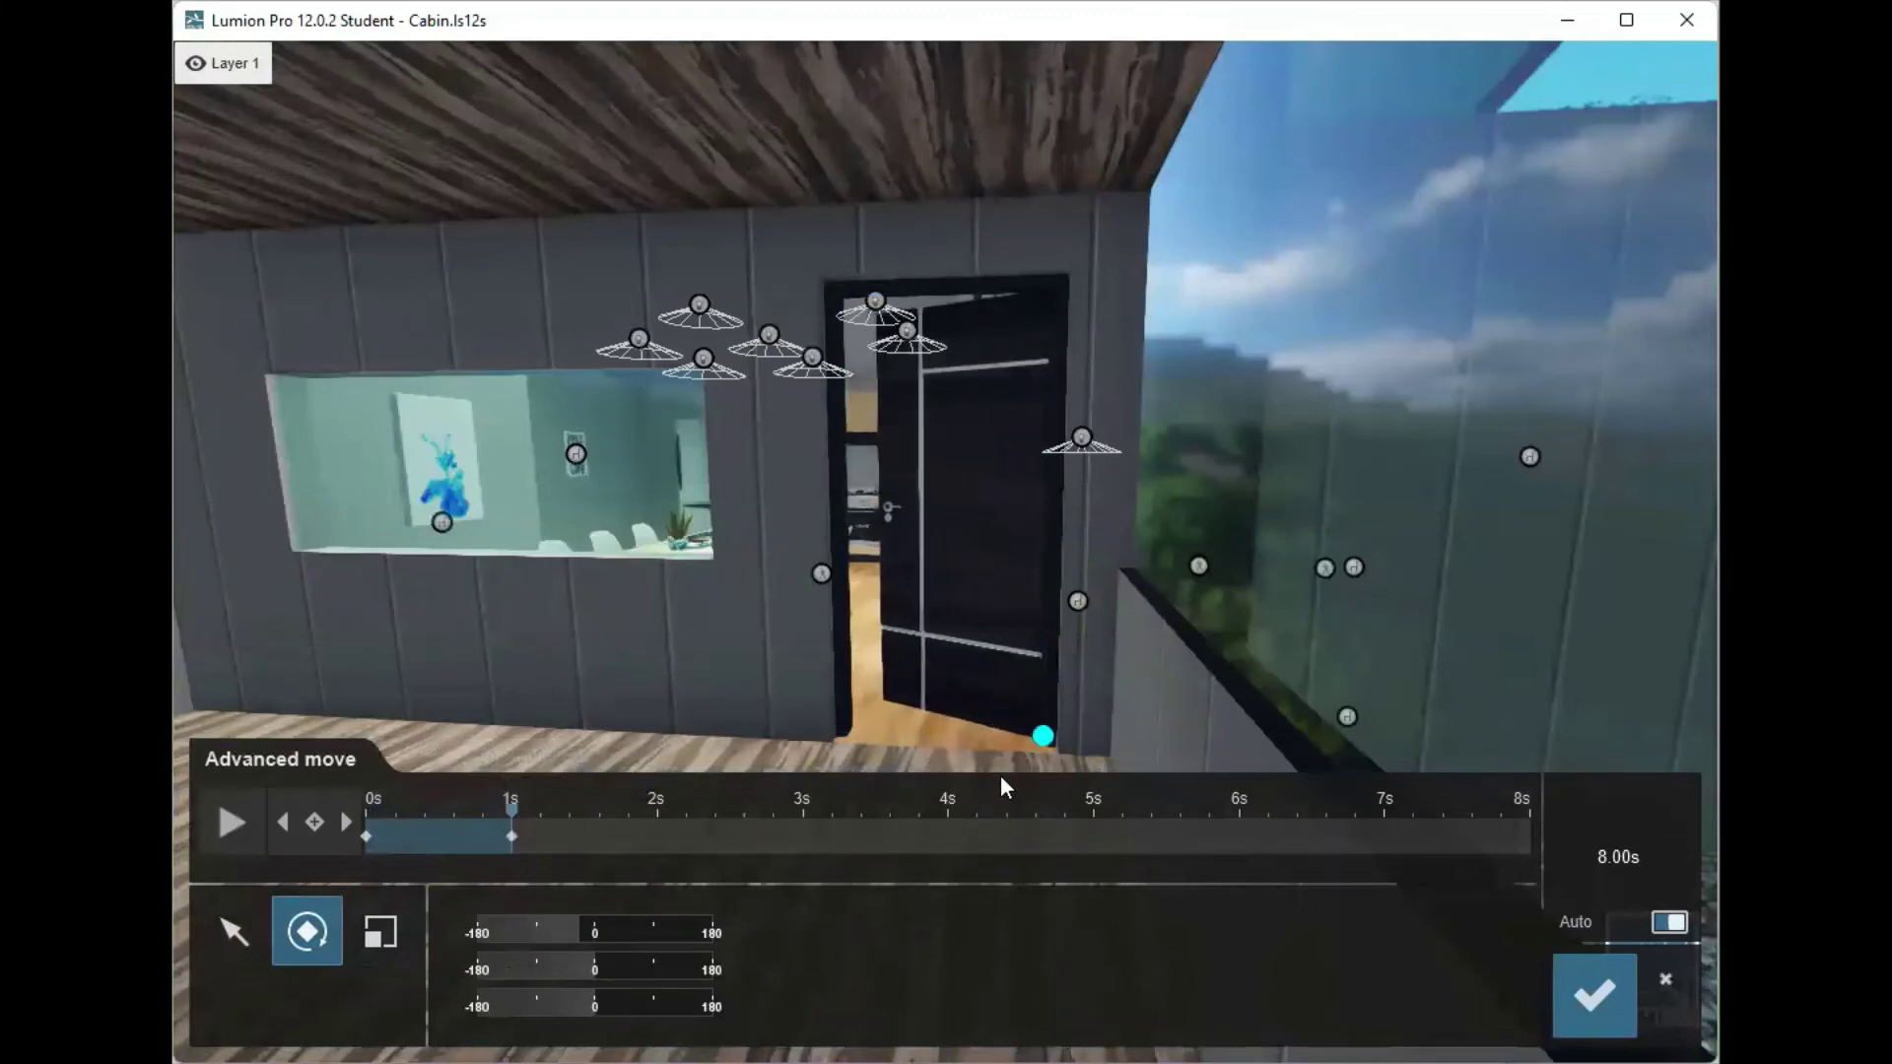
Step: Rotate the door further open at the 2 s mark and fully open at the 3 s mark
{"action": "mouse_move", "coordinate": [510, 826]}
{"action": "left_click_drag", "start_coordinate": [510, 826], "coordinate": [669, 836]}
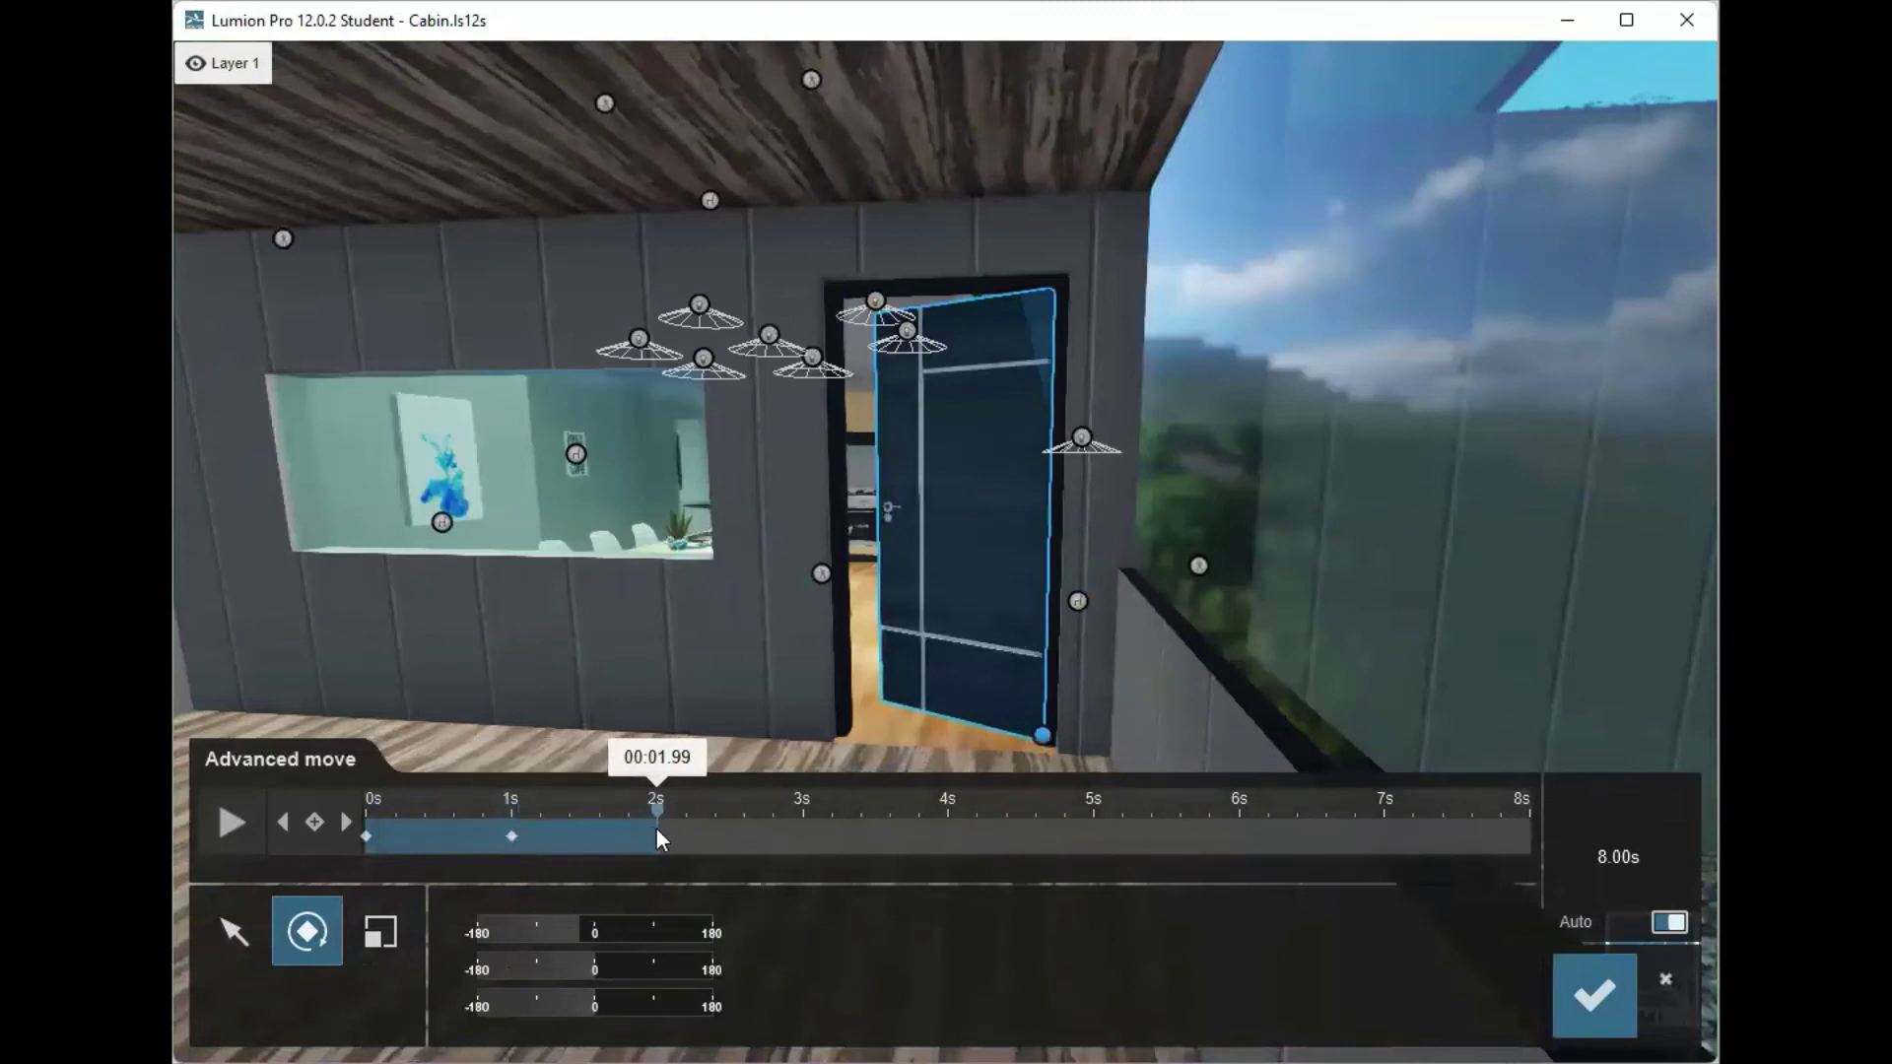
{"action": "left_click_drag", "start_coordinate": [1041, 735], "coordinate": [990, 759]}
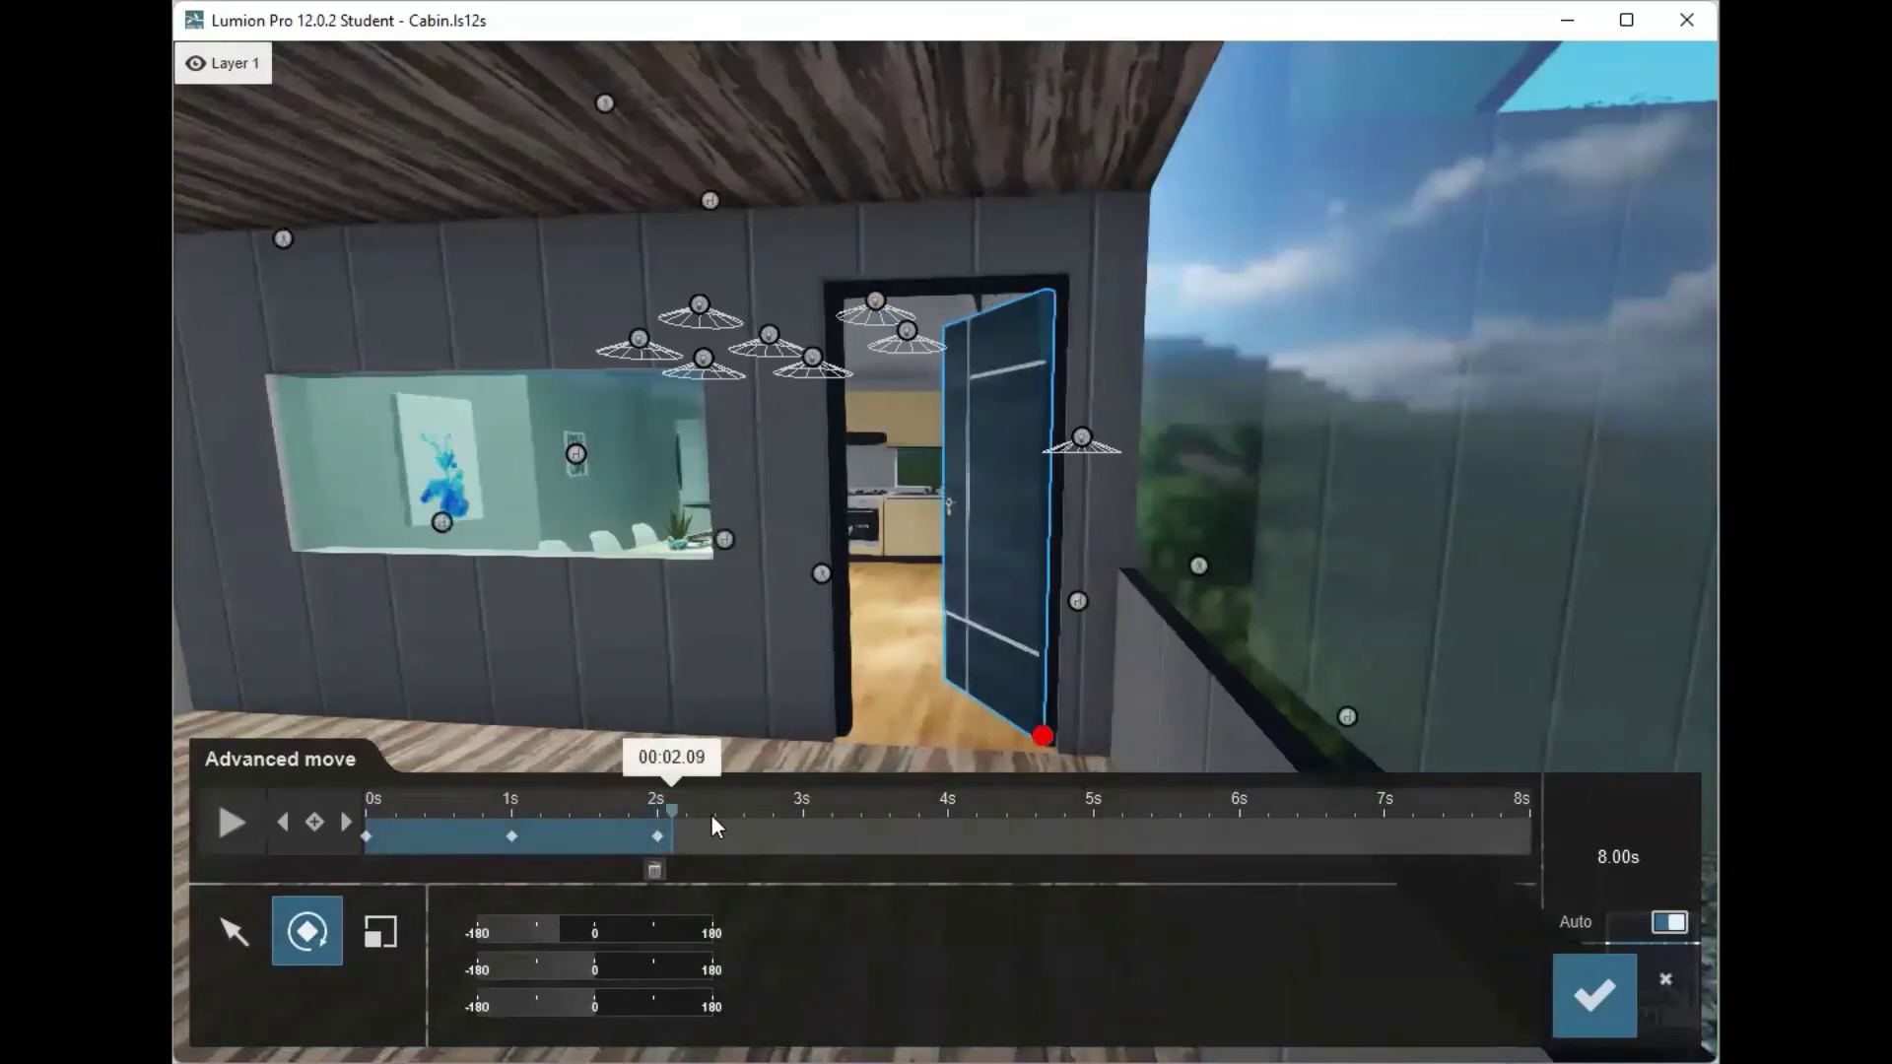
{"action": "left_click_drag", "start_coordinate": [717, 826], "coordinate": [803, 828]}
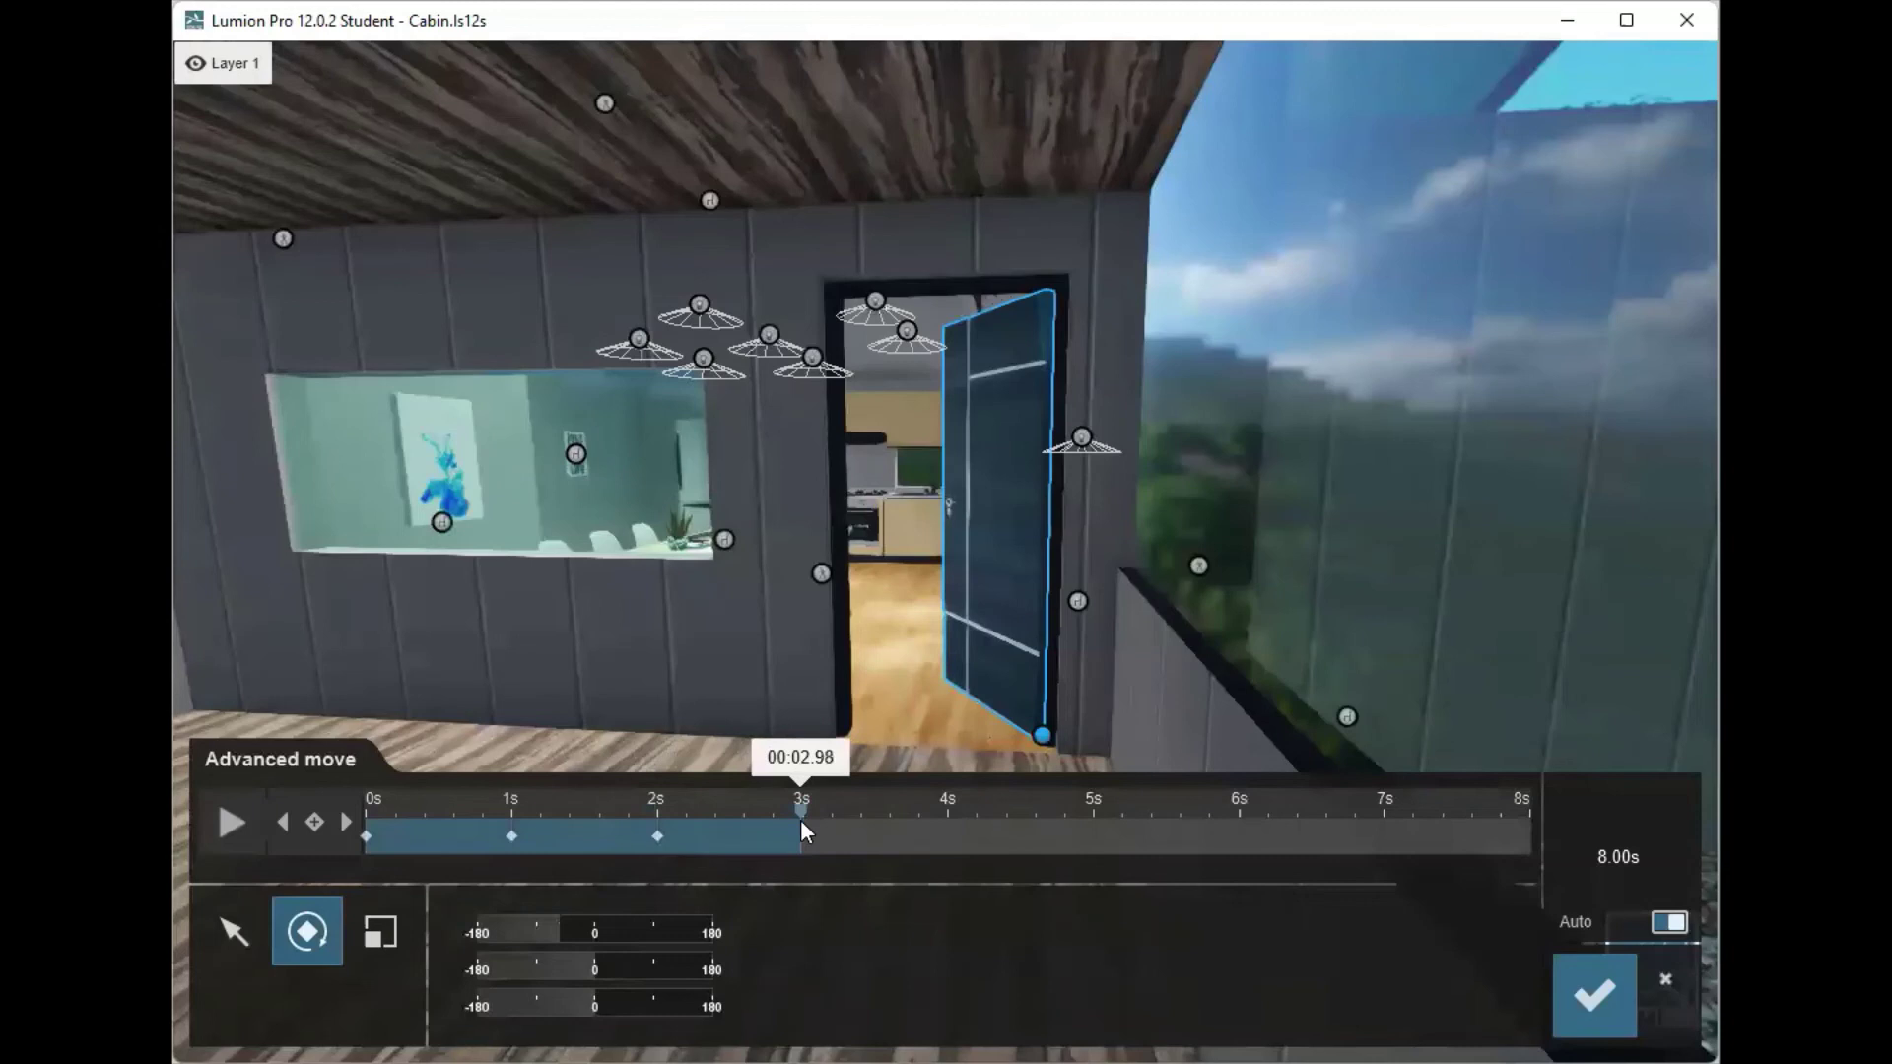
{"action": "left_click_drag", "start_coordinate": [1042, 735], "coordinate": [901, 728]}
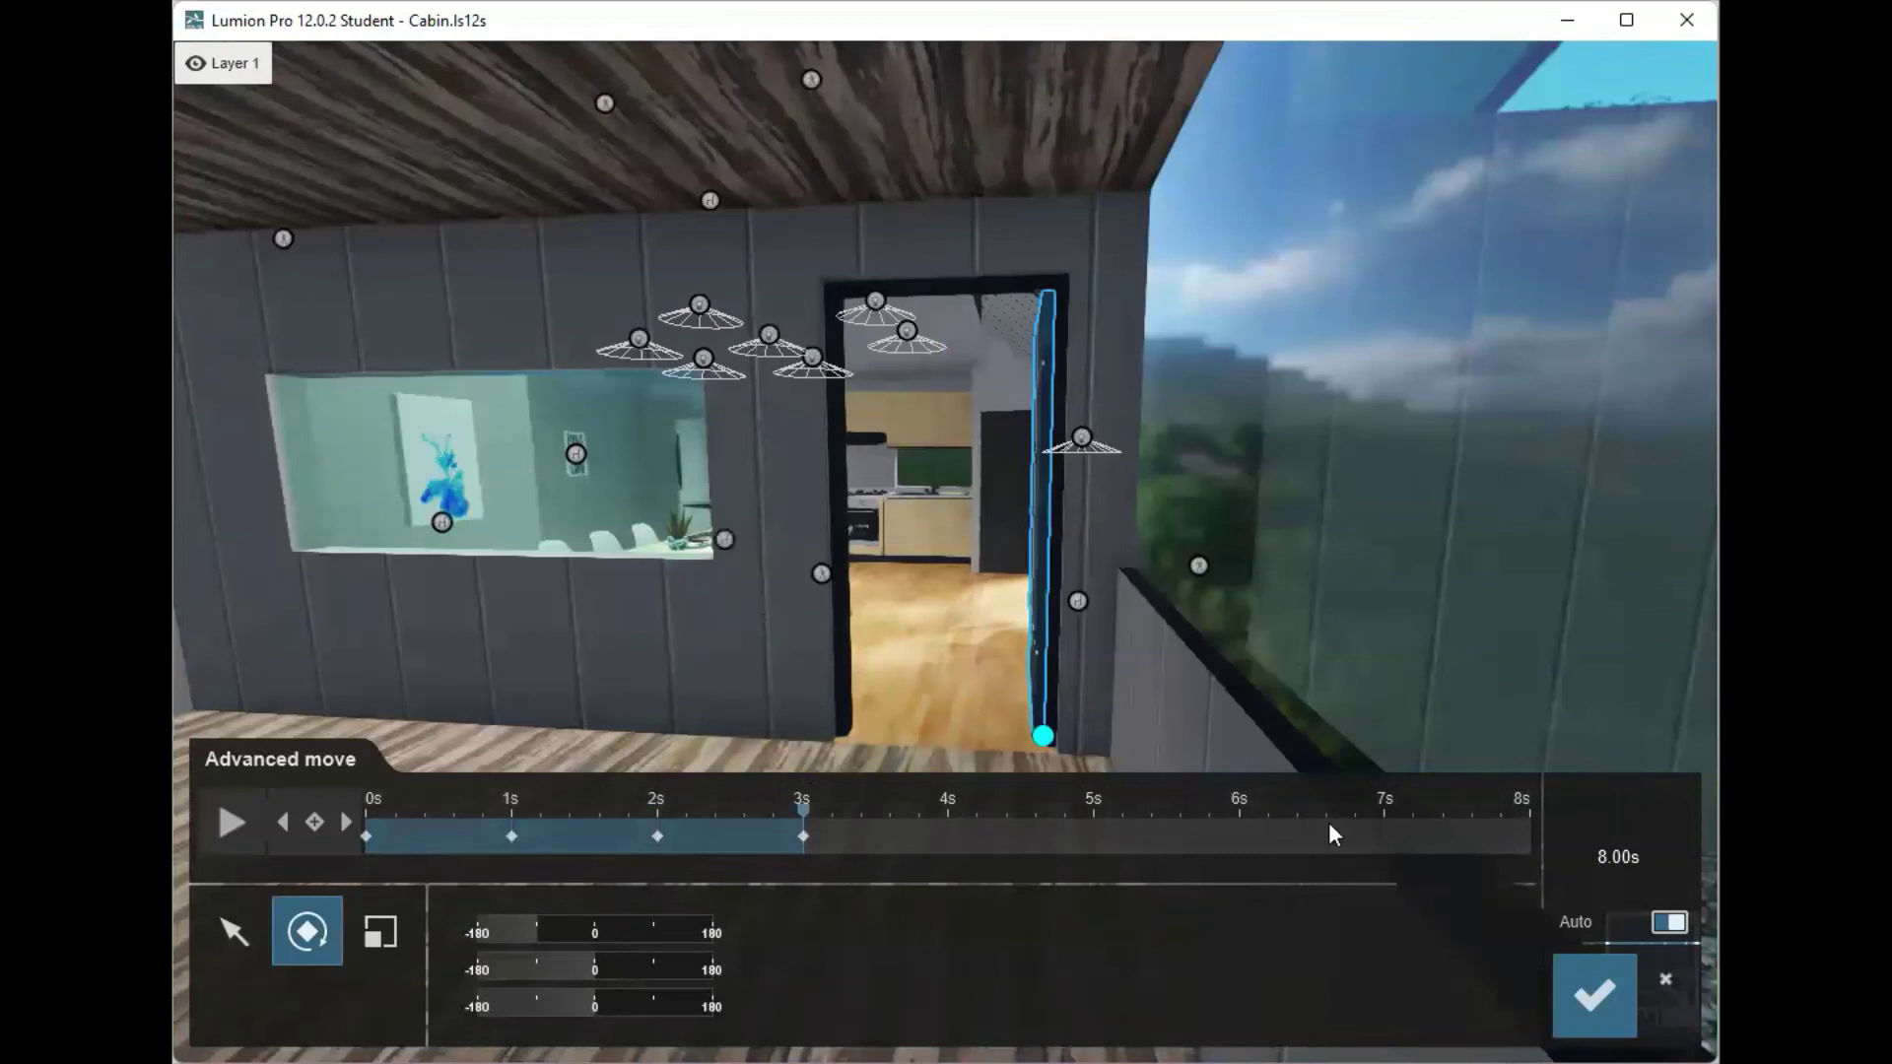
Step: Save the door's Advanced Move animation and play the second clip from the start
{"action": "left_click", "coordinate": [1594, 995]}
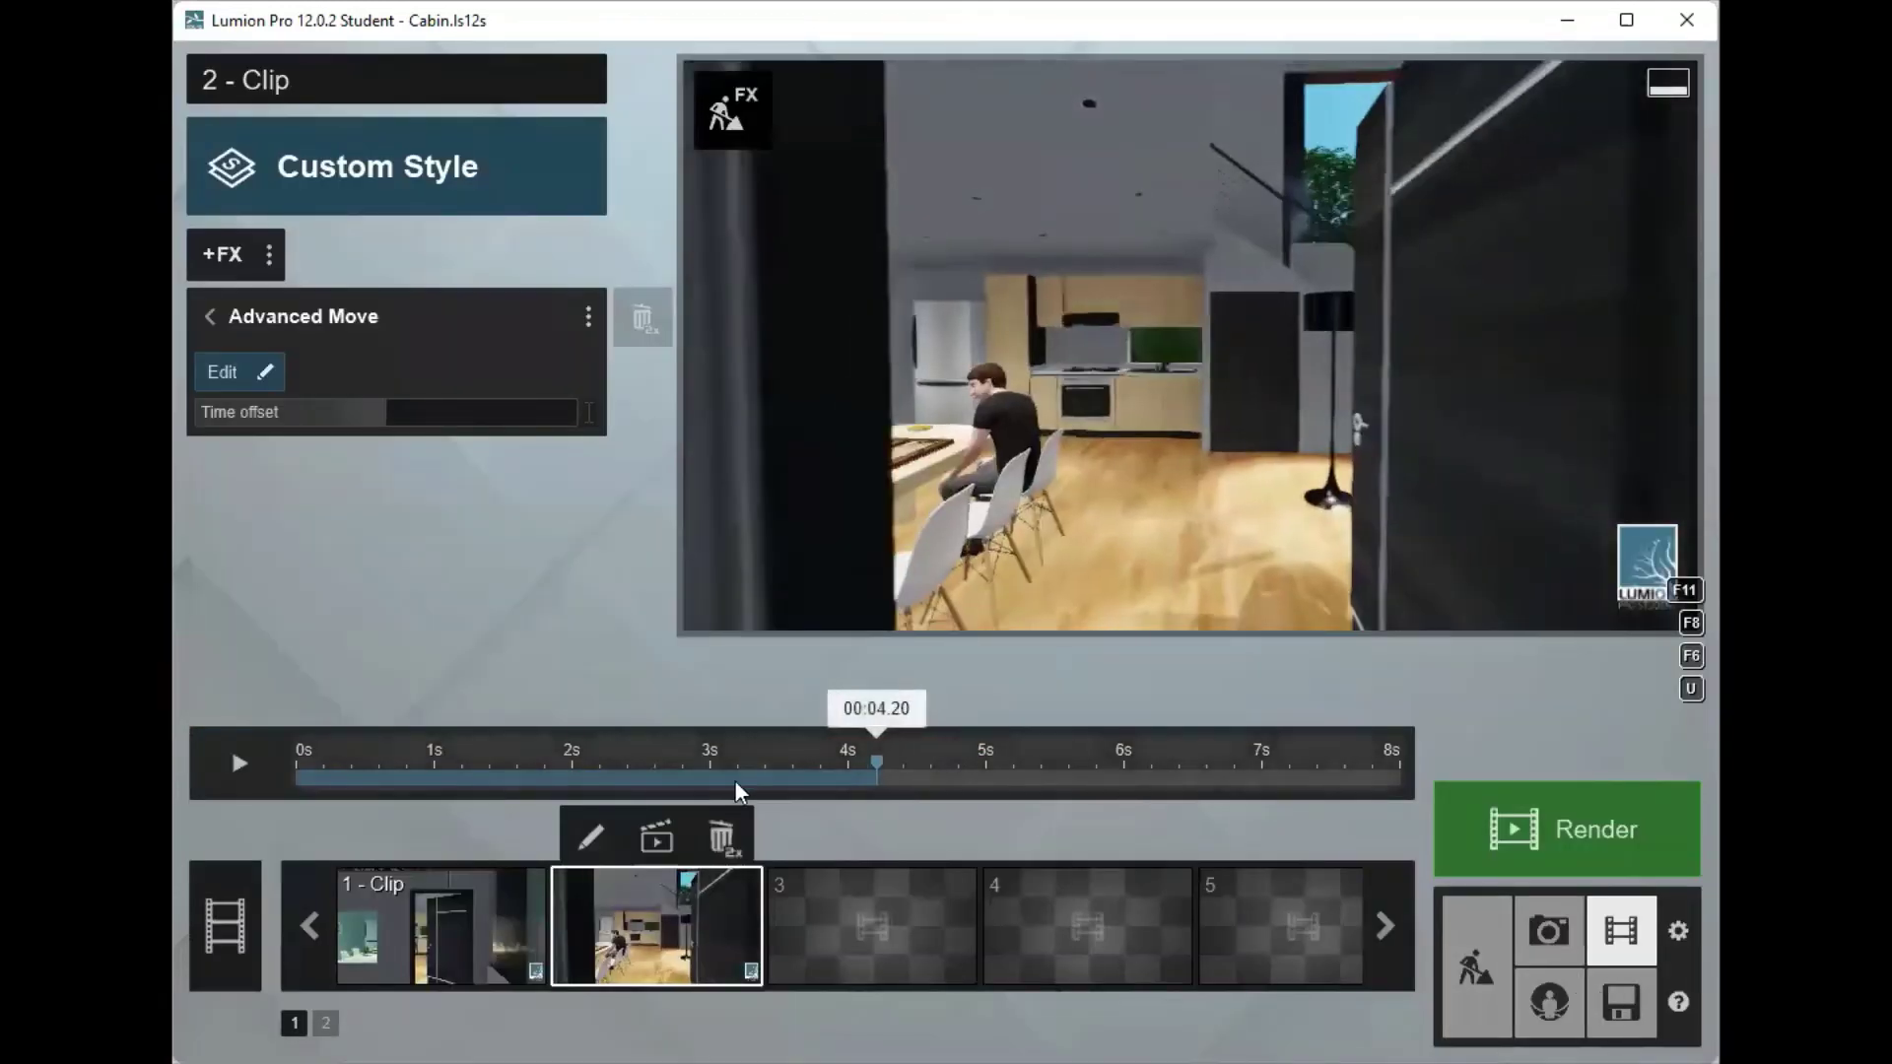
{"action": "left_click", "coordinate": [217, 759]}
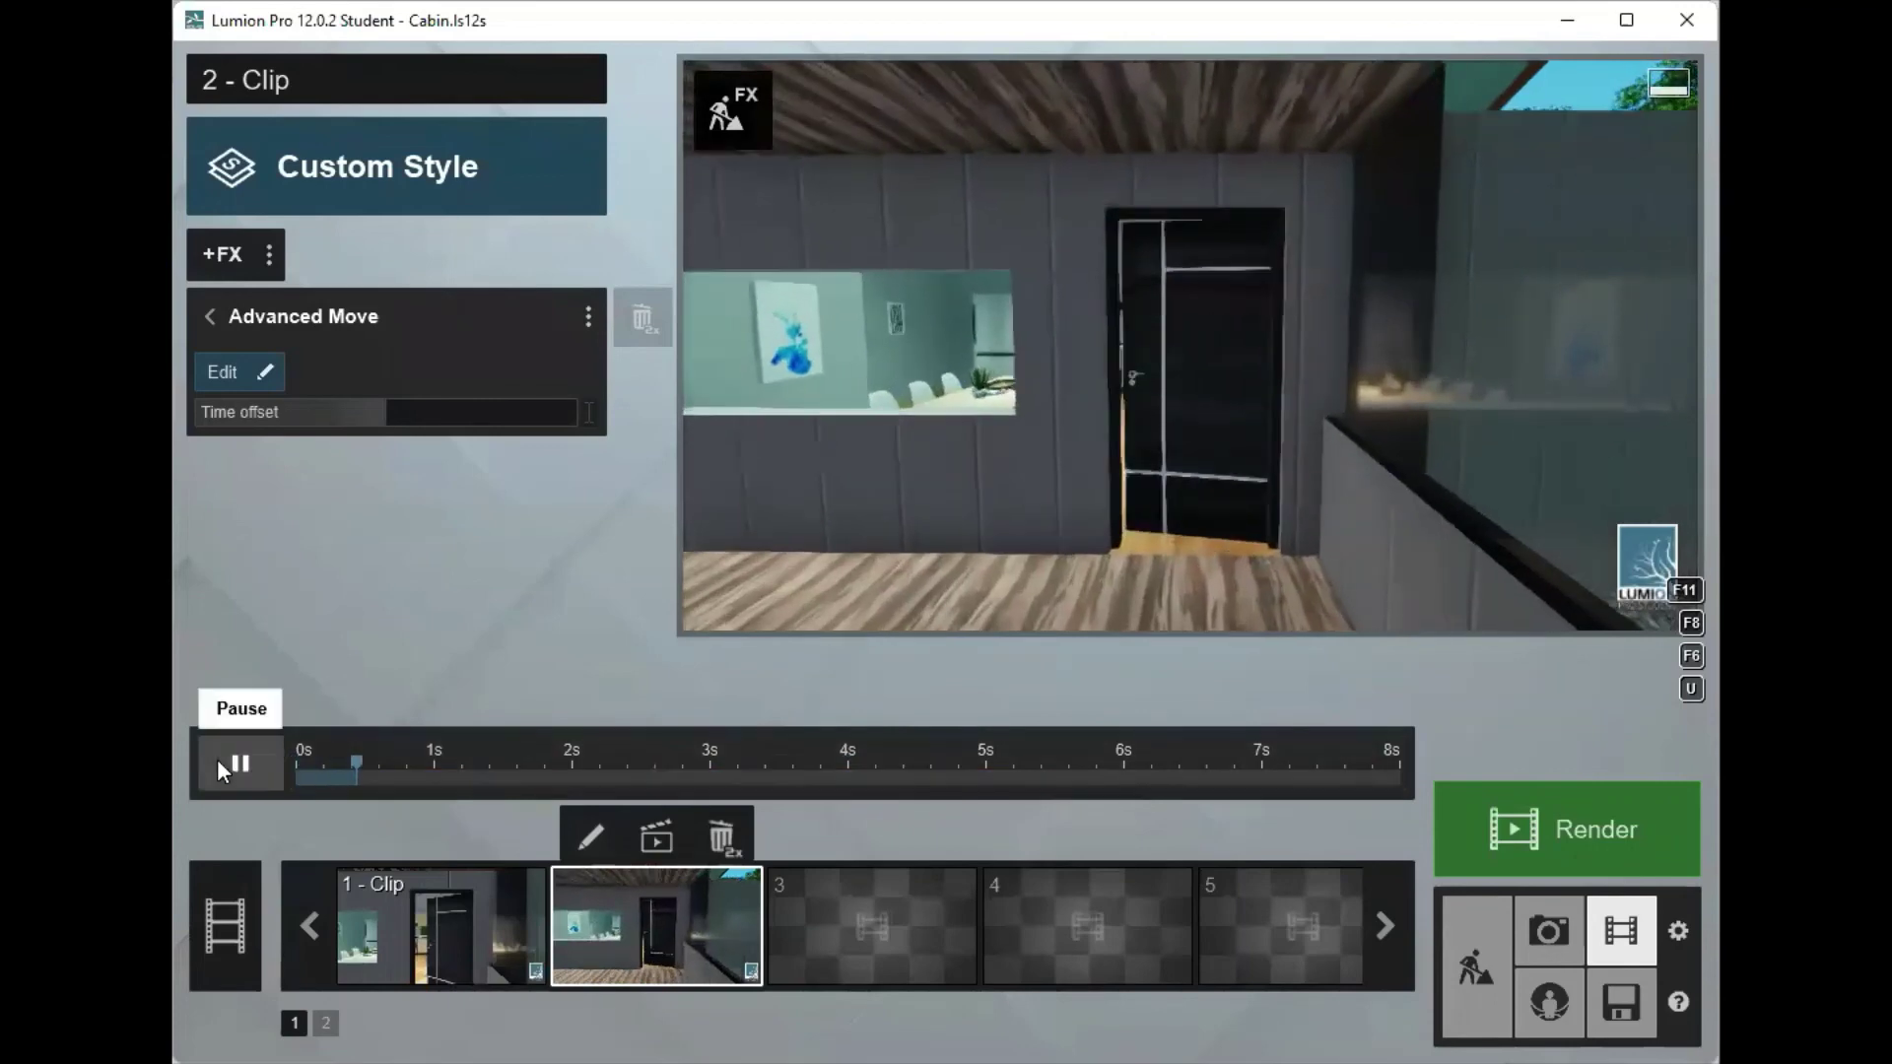